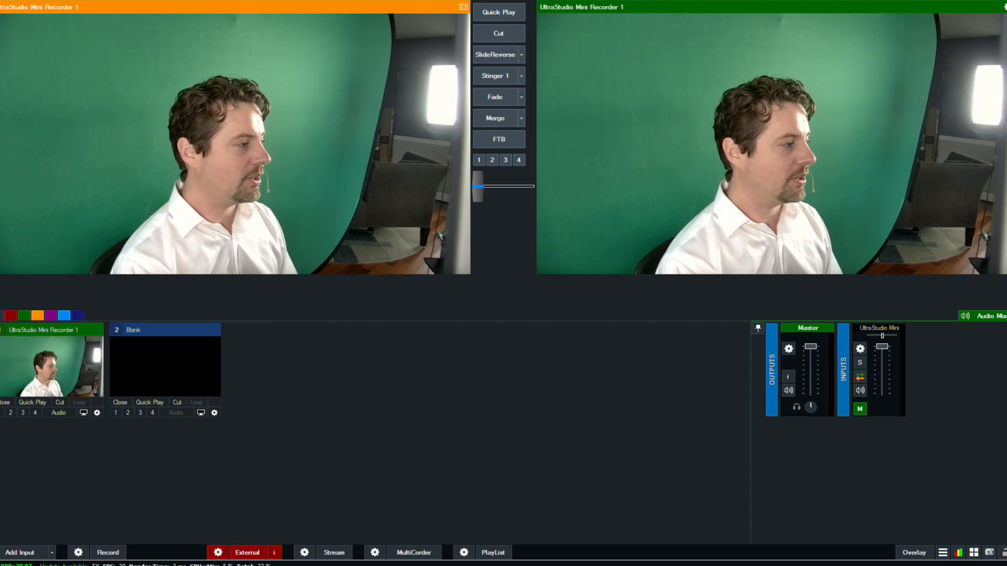
# Step: Add the D_Close_Up virtual set from the VirtualSets\vMix\Studio202 folder as an input
pyautogui.click(19, 553)
pyautogui.click(256, 382)
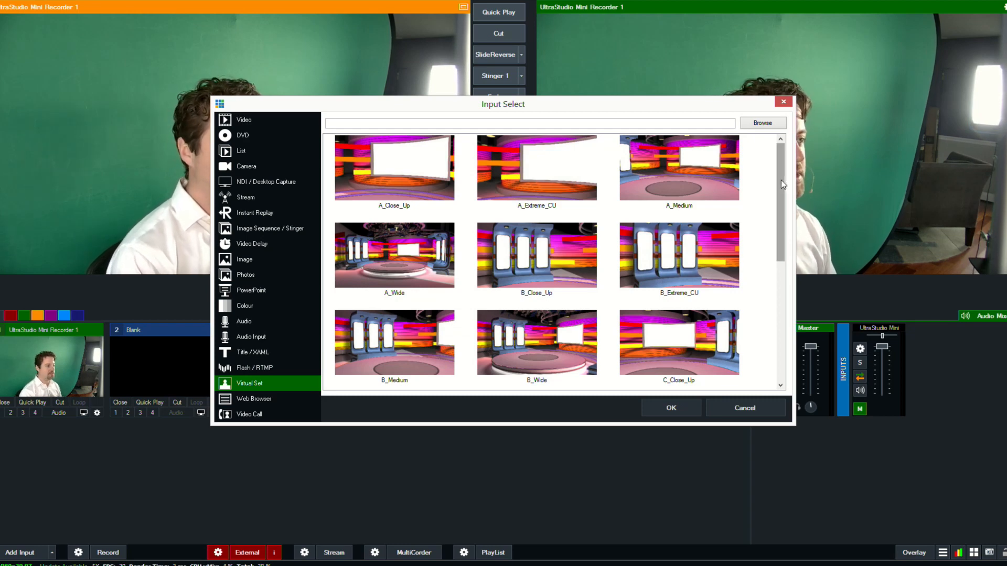
pyautogui.moveTo(782, 180)
pyautogui.mouseDown()
pyautogui.moveTo(775, 303)
pyautogui.moveTo(766, 272)
pyautogui.moveTo(770, 284)
pyautogui.moveTo(779, 171)
pyautogui.mouseUp()
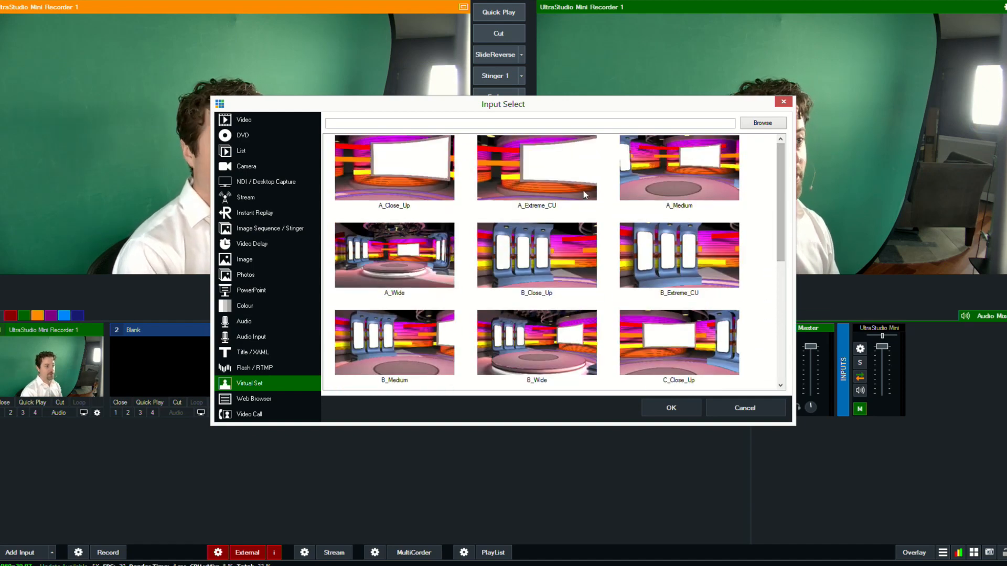
pyautogui.click(765, 124)
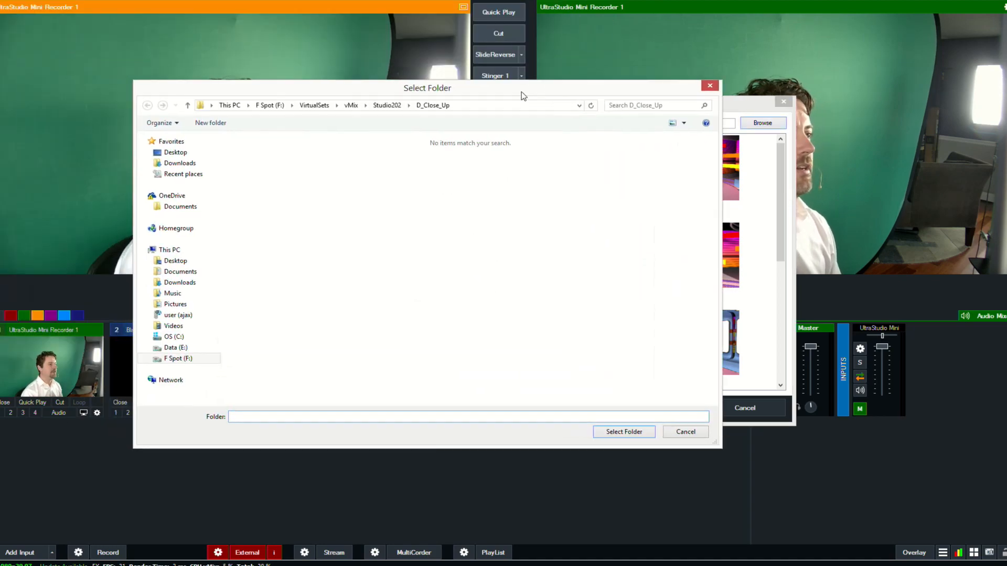
pyautogui.click(710, 85)
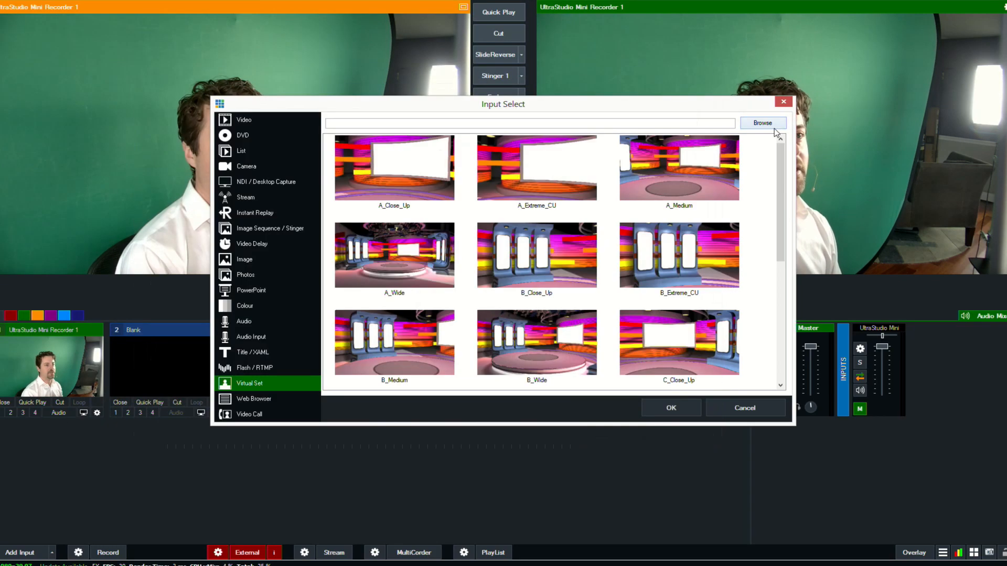
pyautogui.click(771, 124)
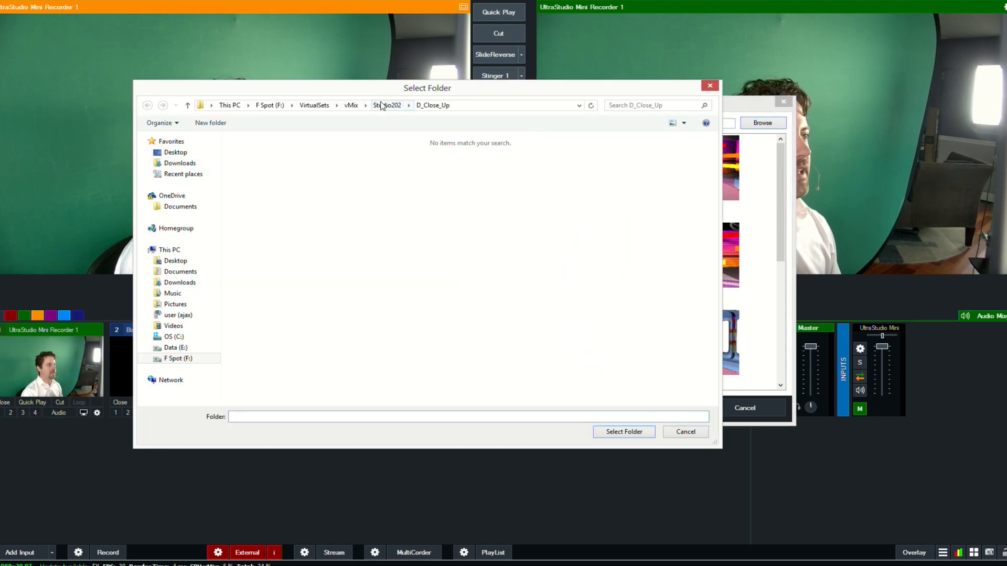
pyautogui.click(351, 105)
pyautogui.scroll(-20, 711, 178)
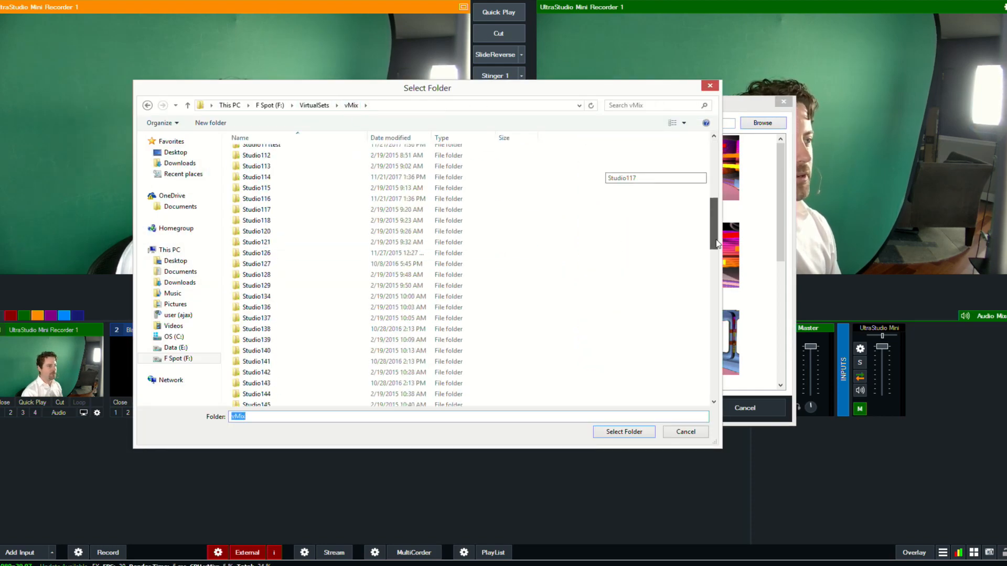
pyautogui.doubleClick(265, 299)
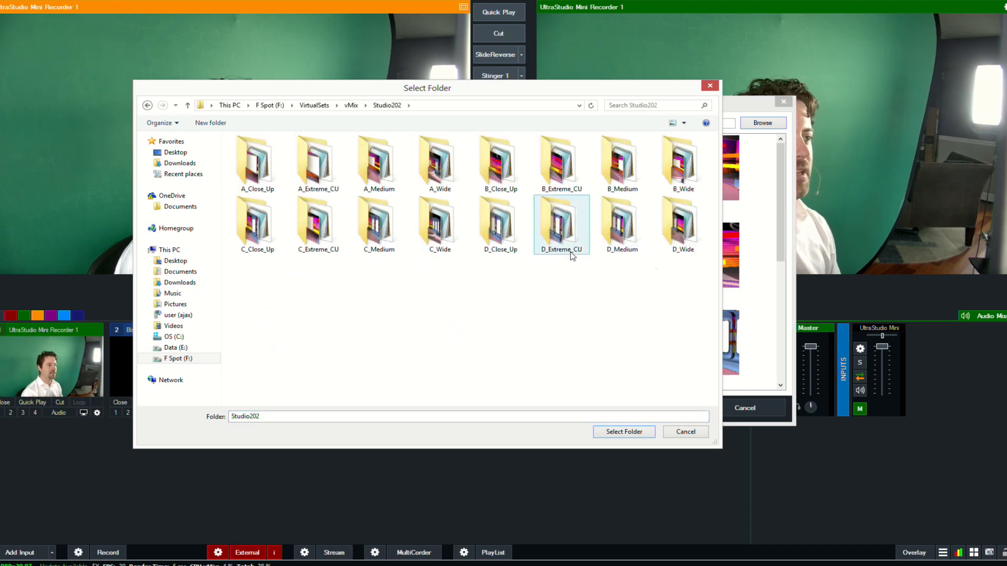
pyautogui.doubleClick(507, 236)
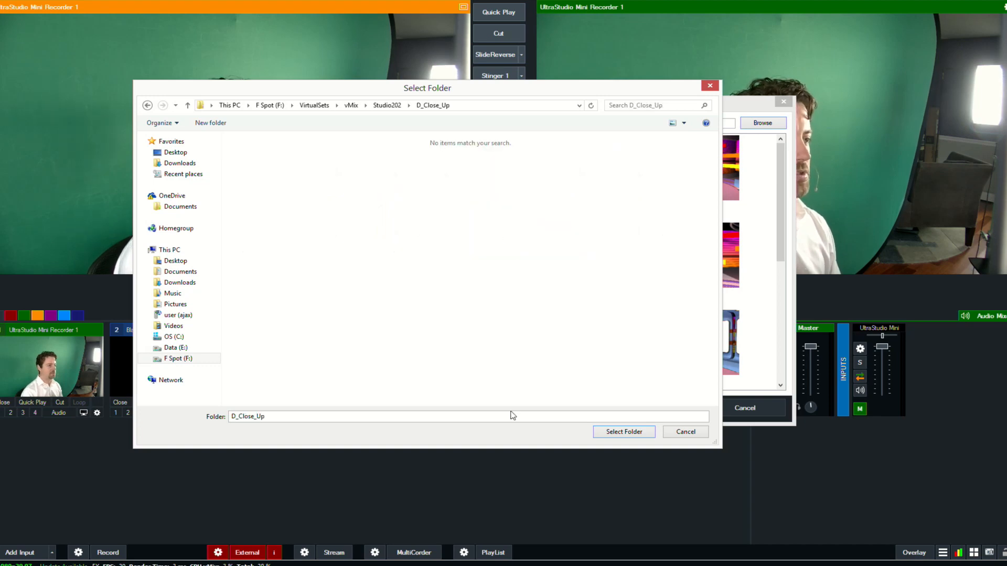
pyautogui.click(624, 433)
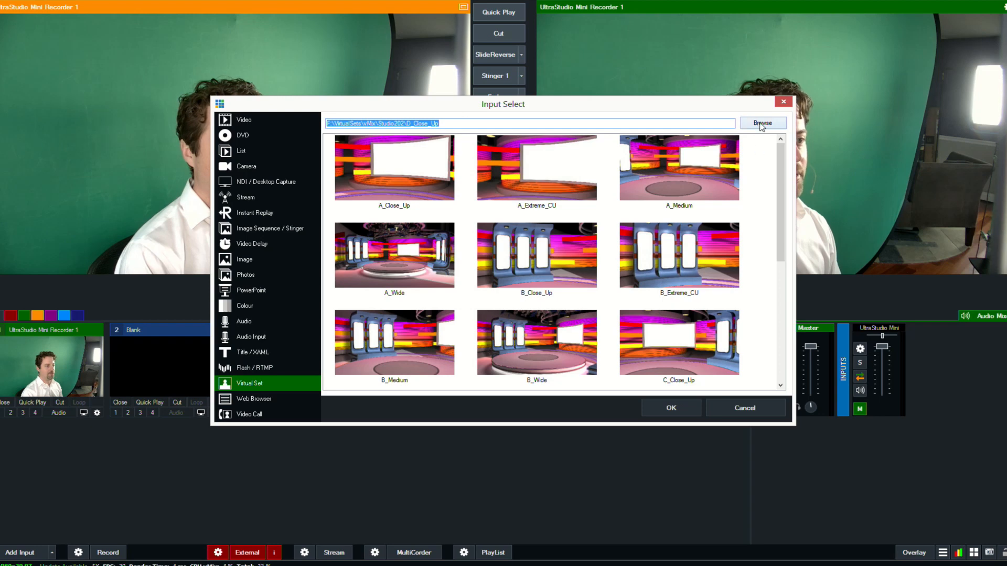
pyautogui.click(674, 408)
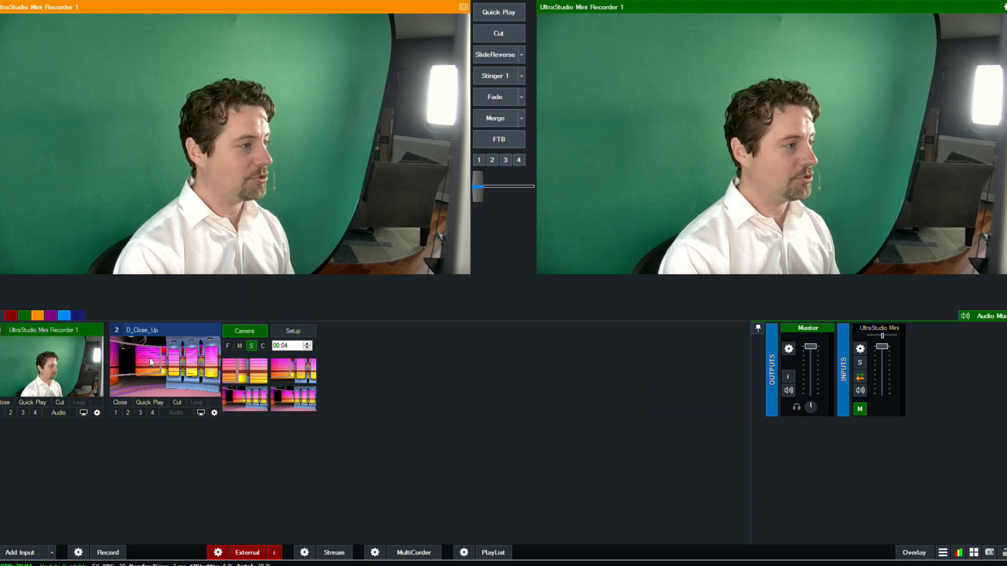
# Step: Preview the D_Close_Up set and assign UltraStudio Mini Recorder 1 to its Talent layer
pyautogui.click(293, 333)
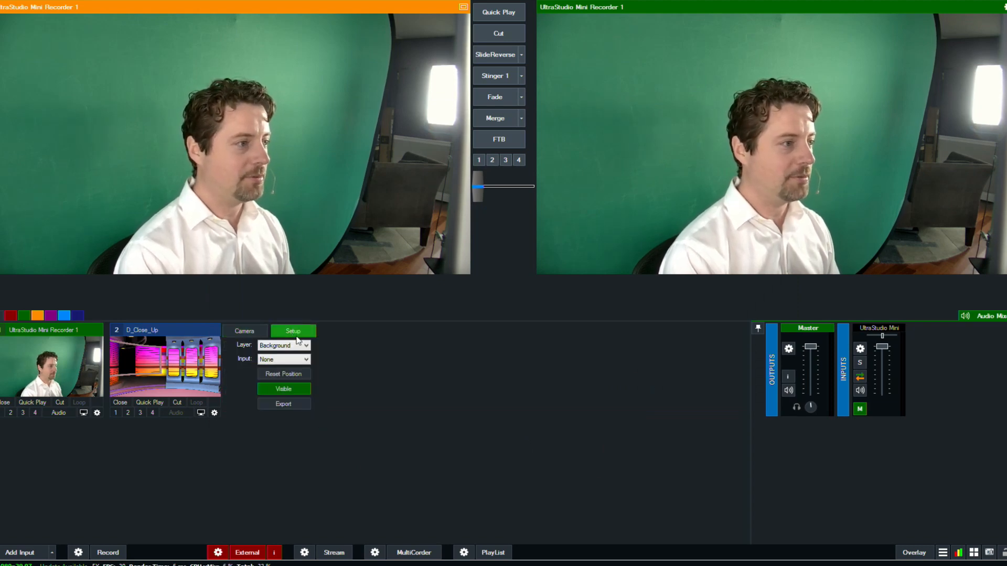
pyautogui.click(308, 345)
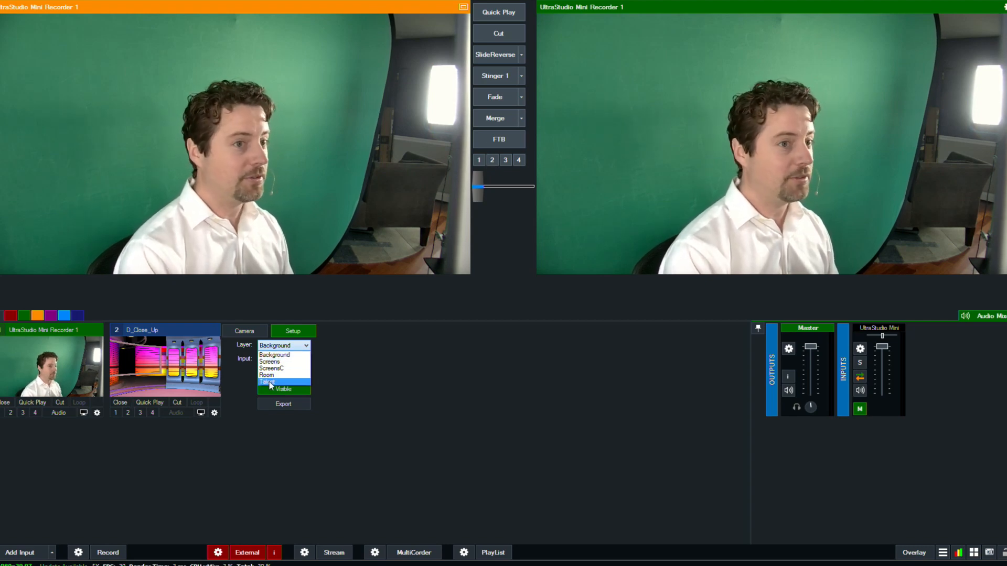
pyautogui.click(182, 350)
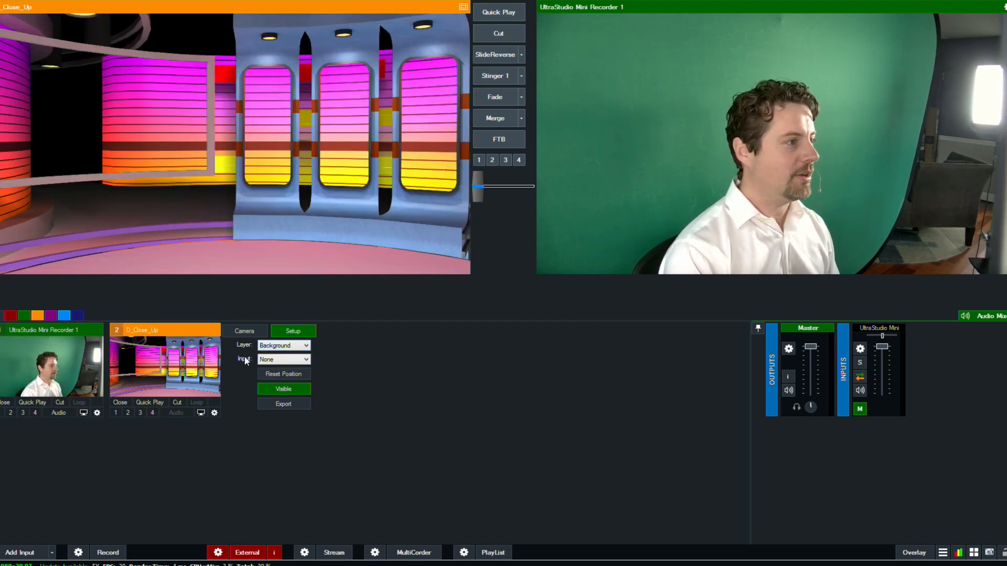
pyautogui.click(283, 347)
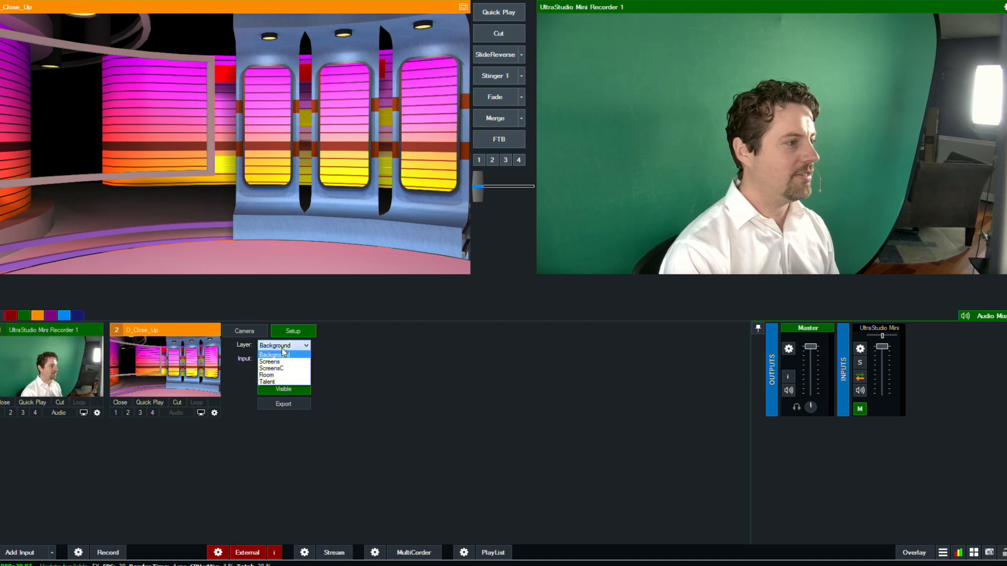
pyautogui.click(277, 382)
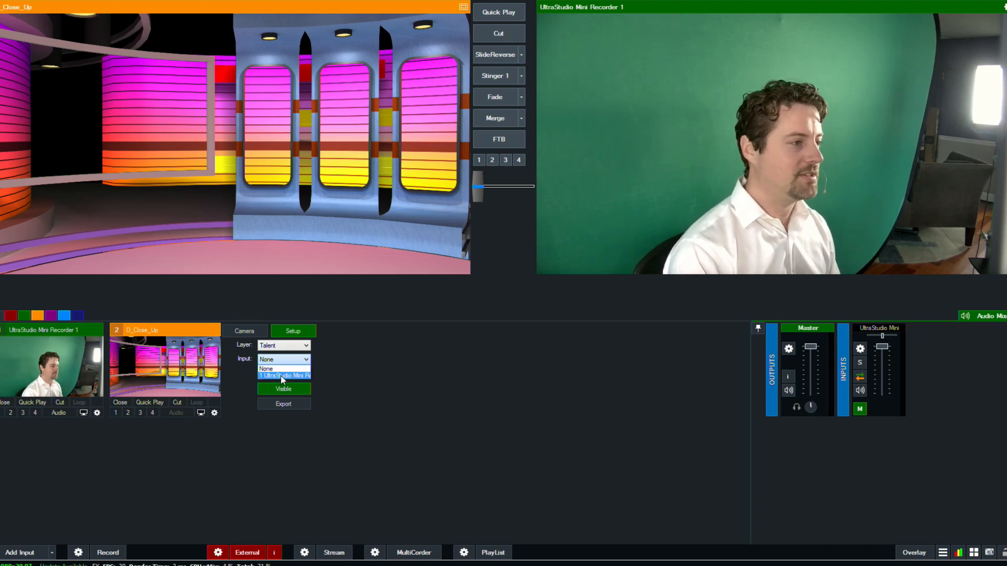
pyautogui.click(281, 375)
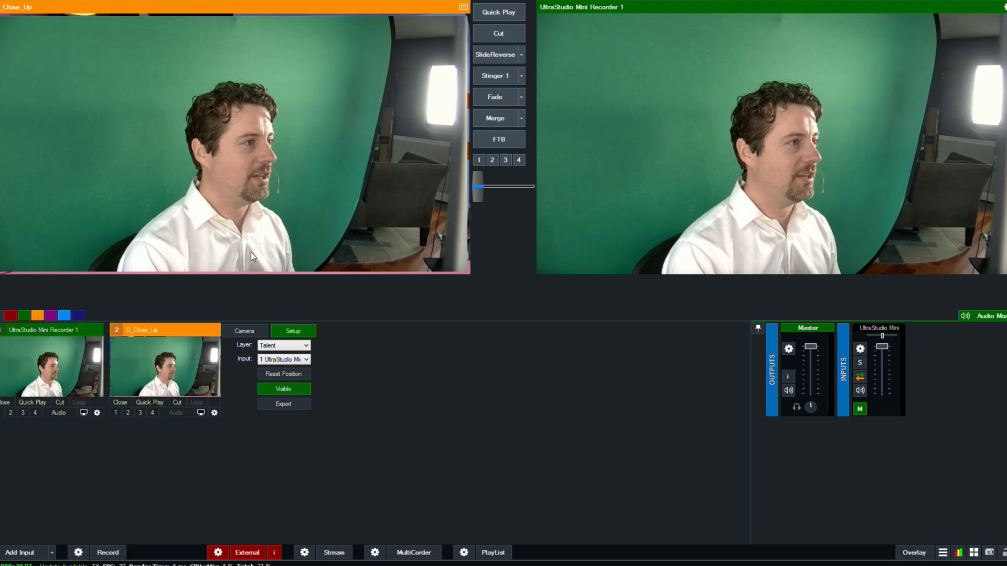
# Step: Enable Colour Key on the UltraStudio Mini Recorder 1 input and sample the green backdrop as the key colour
pyautogui.click(97, 413)
pyautogui.moveTo(183, 210); pyautogui.dragTo(502, 77)
pyautogui.click(493, 107)
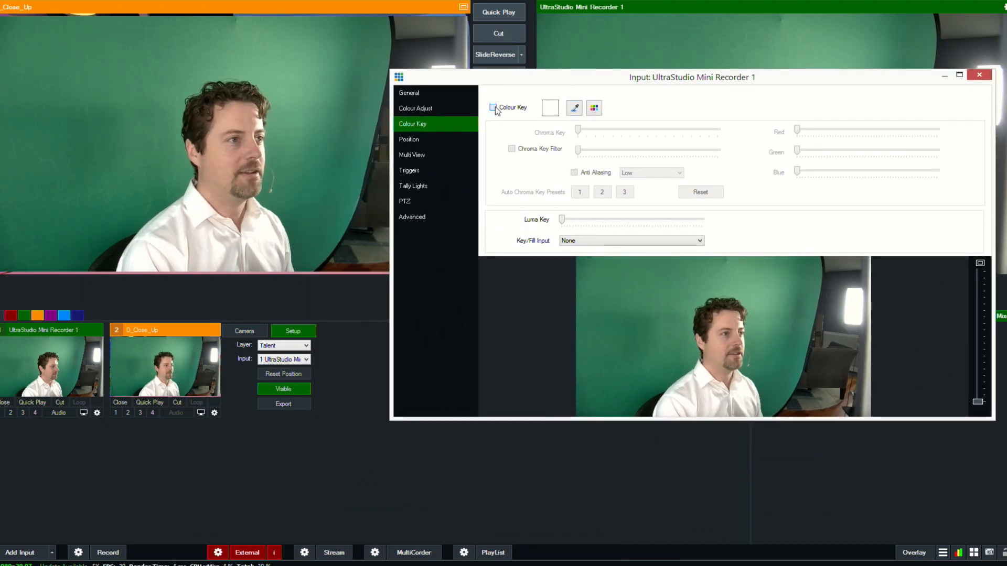
pyautogui.click(580, 109)
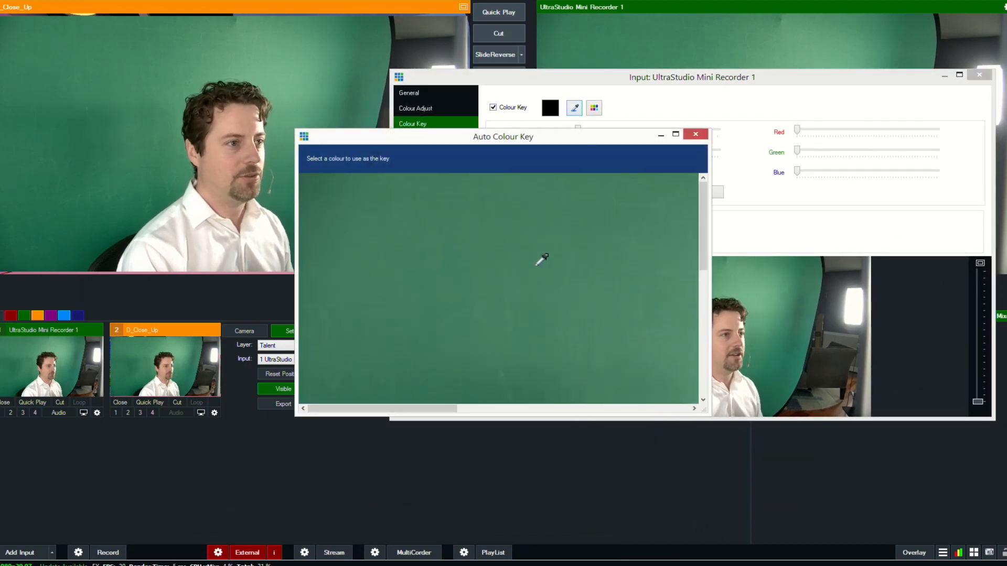
pyautogui.click(543, 304)
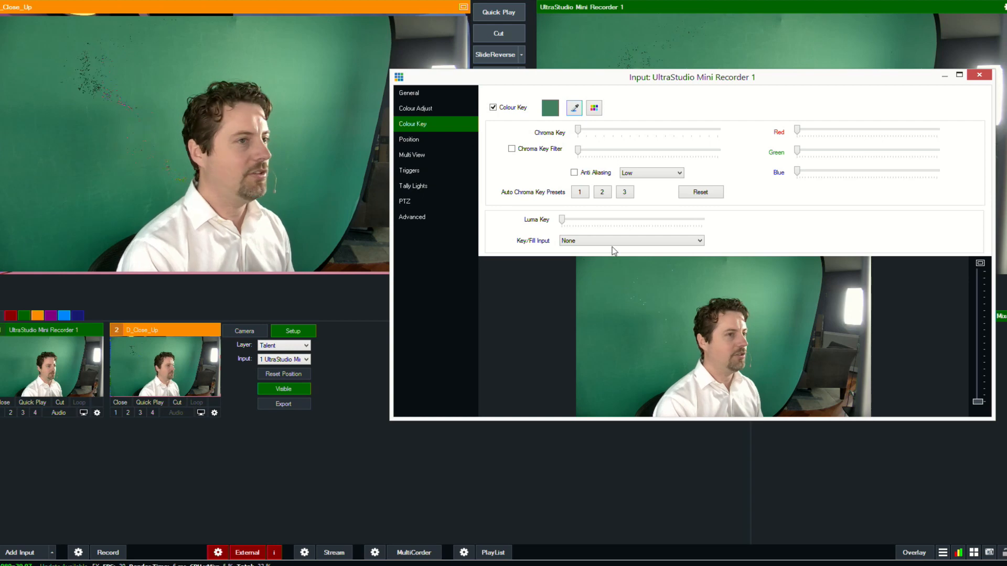
# Step: Compare auto chroma key presets 2 and 3, apply preset 2, and raise the Chroma Key Filter slightly
pyautogui.click(604, 192)
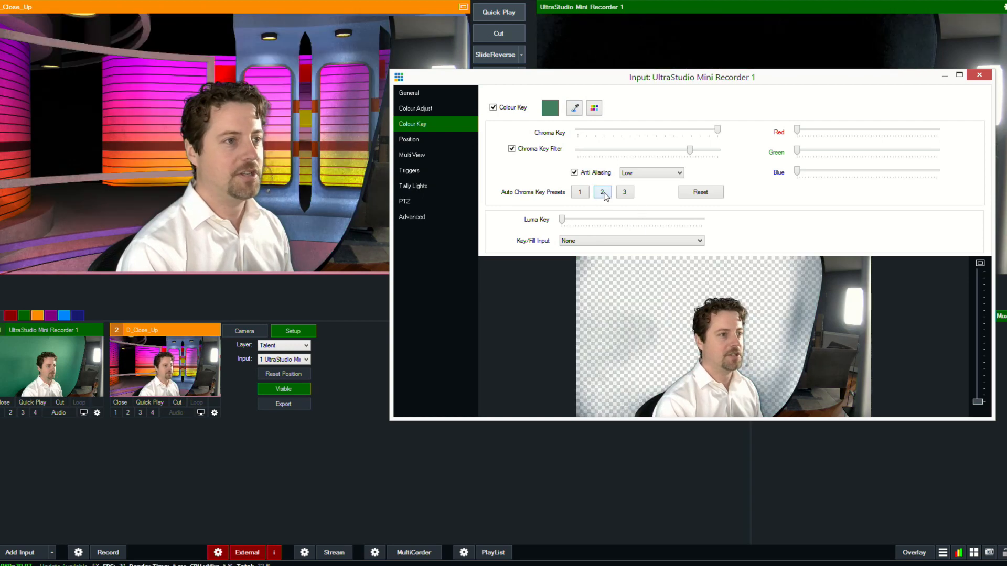
pyautogui.click(625, 192)
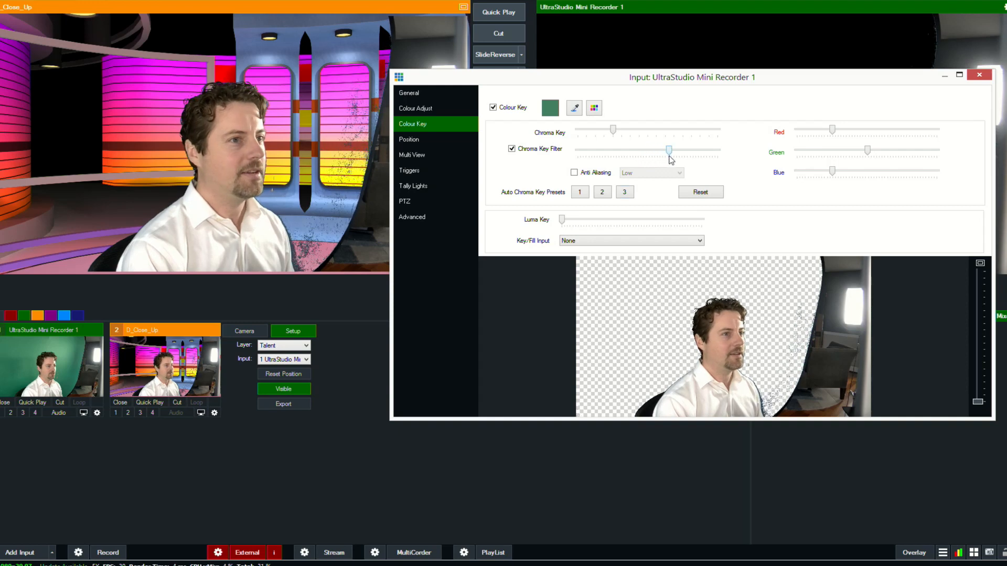
pyautogui.click(602, 192)
pyautogui.moveTo(685, 152); pyautogui.dragTo(700, 153)
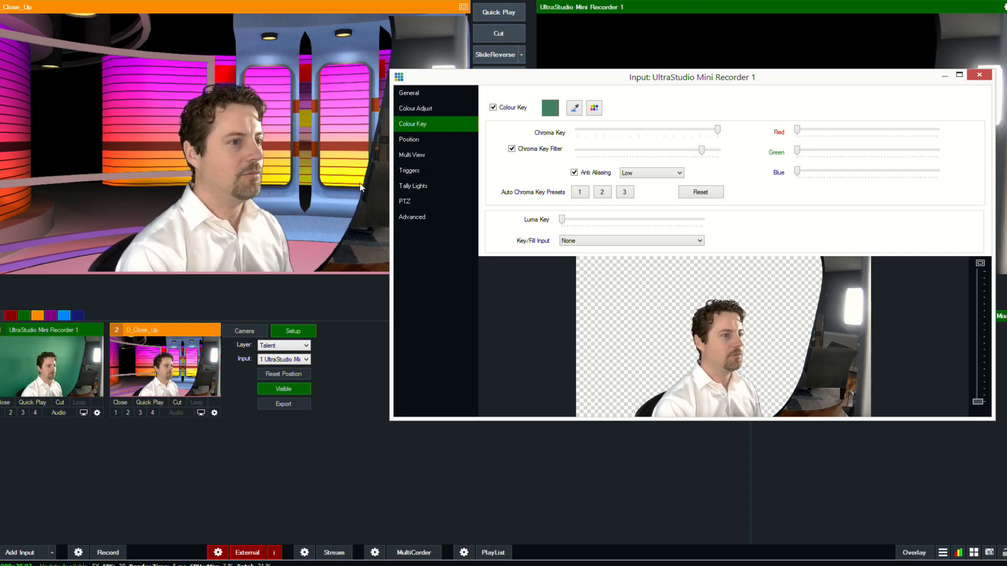
# Step: Set the camera input's Crop X2 to 1393 to cut off the studio clutter, and cut the virtual set to program output
pyautogui.moveTo(610, 82); pyautogui.dragTo(700, 240)
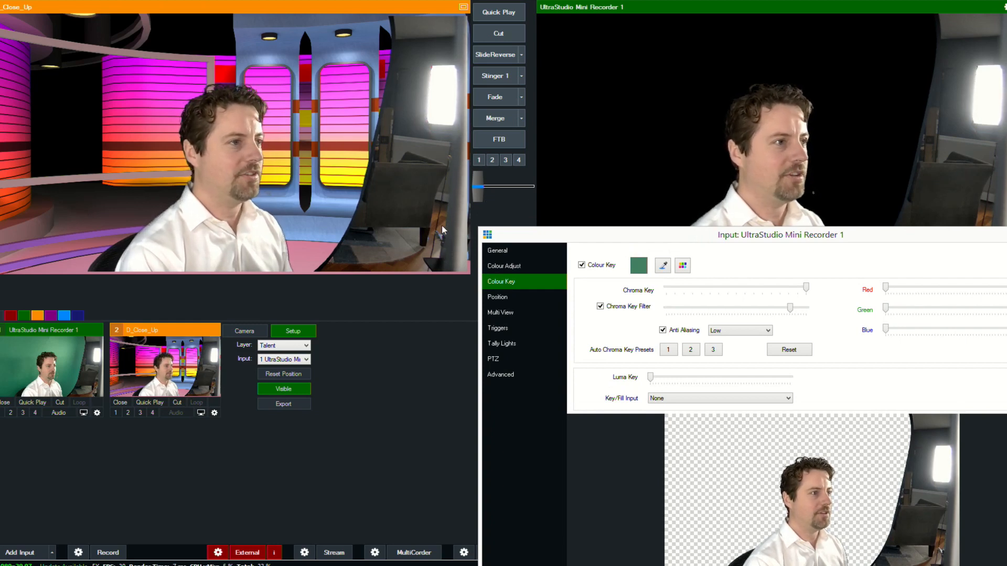
pyautogui.moveTo(566, 239); pyautogui.dragTo(452, 110)
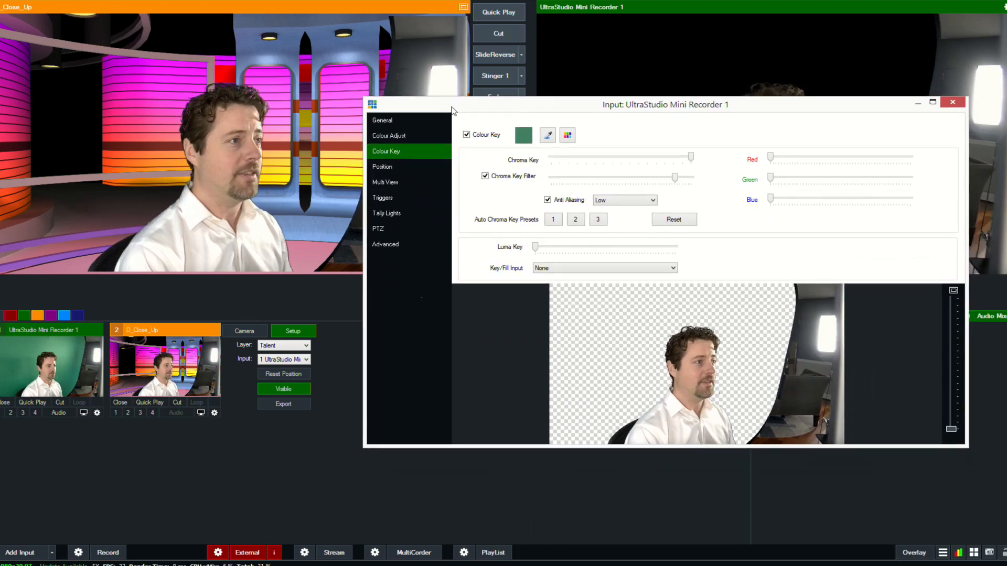
pyautogui.click(389, 166)
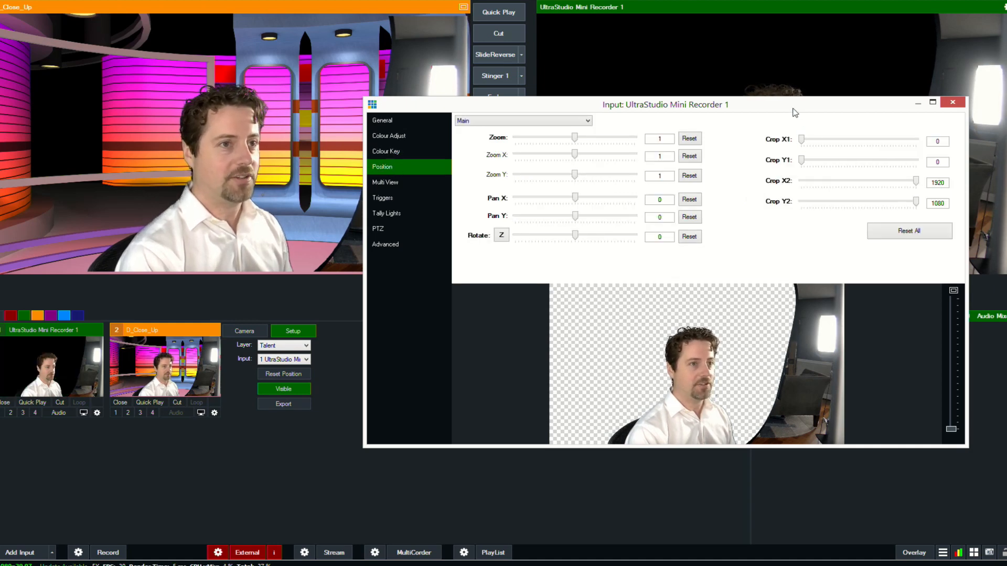
pyautogui.moveTo(796, 114); pyautogui.dragTo(795, 187)
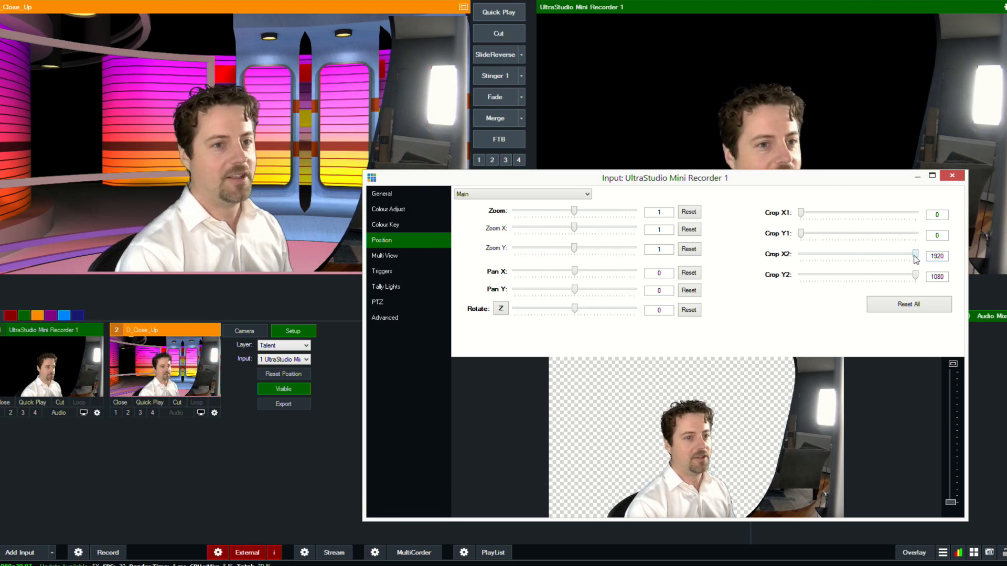
pyautogui.moveTo(917, 258); pyautogui.dragTo(886, 266)
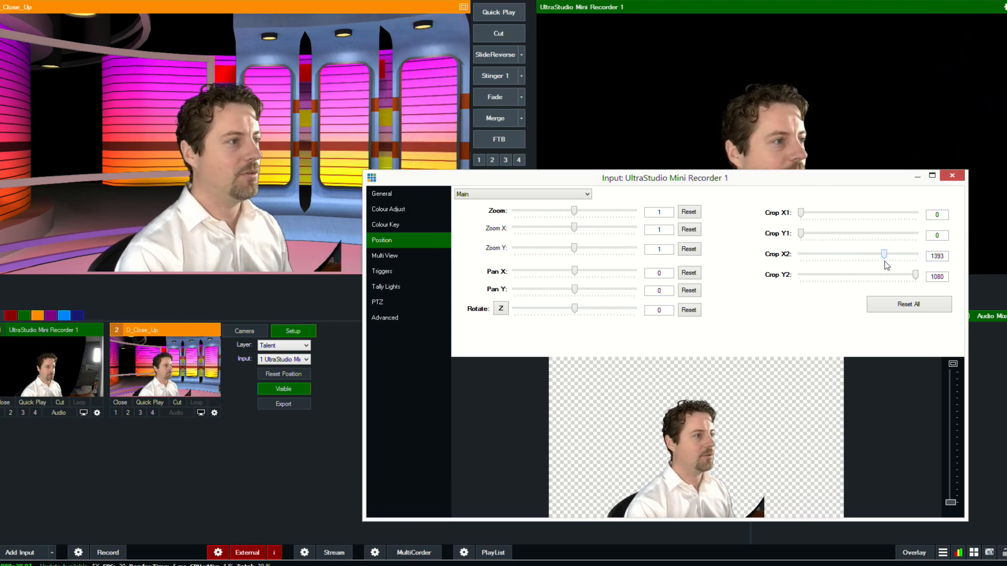
pyautogui.click(956, 176)
pyautogui.click(499, 33)
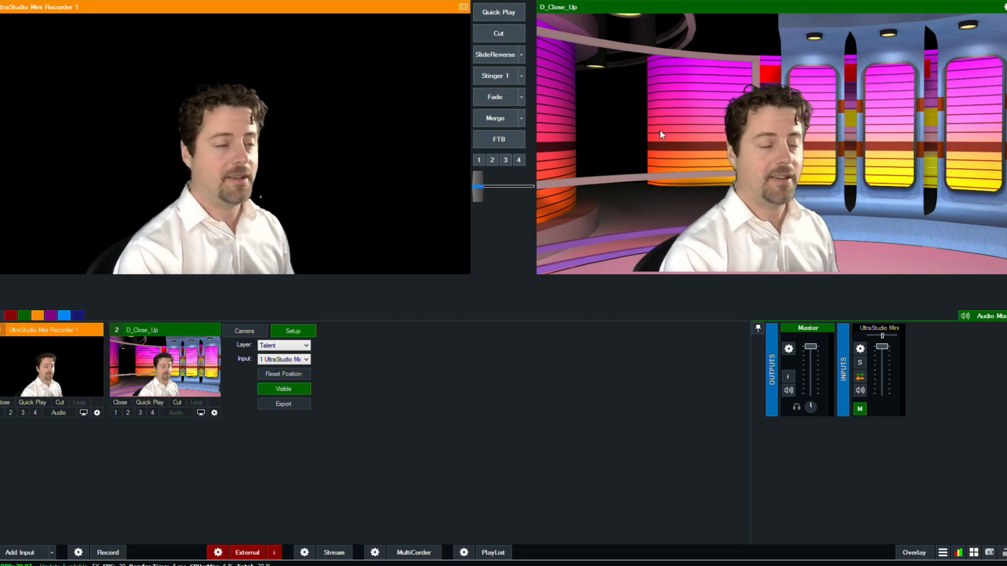
# Step: Add the SydneySkyline.wmv video and the productpresentation photo folder as new inputs
pyautogui.click(307, 345)
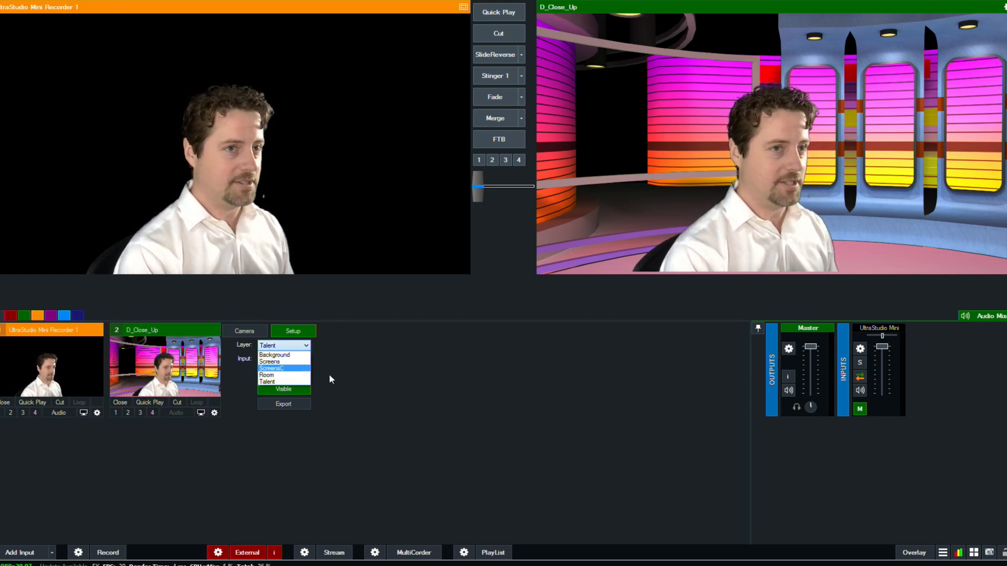
pyautogui.click(357, 392)
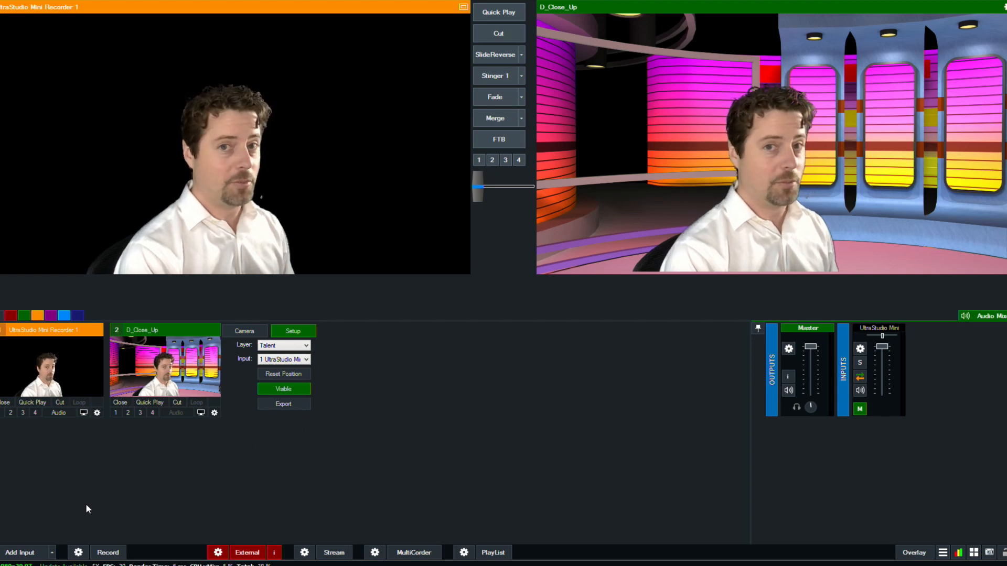
pyautogui.click(21, 553)
pyautogui.doubleClick(399, 161)
pyautogui.click(21, 552)
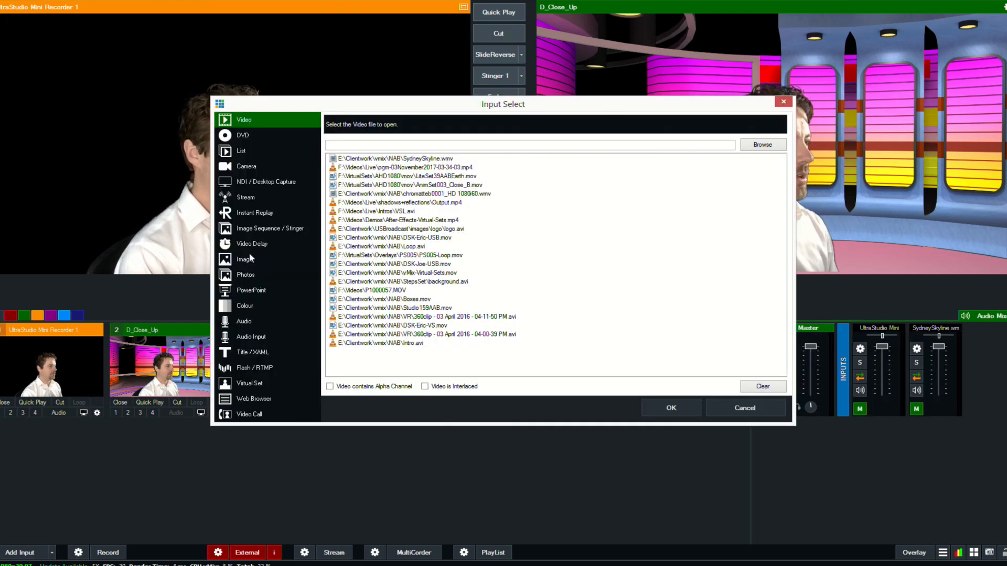
pyautogui.click(246, 275)
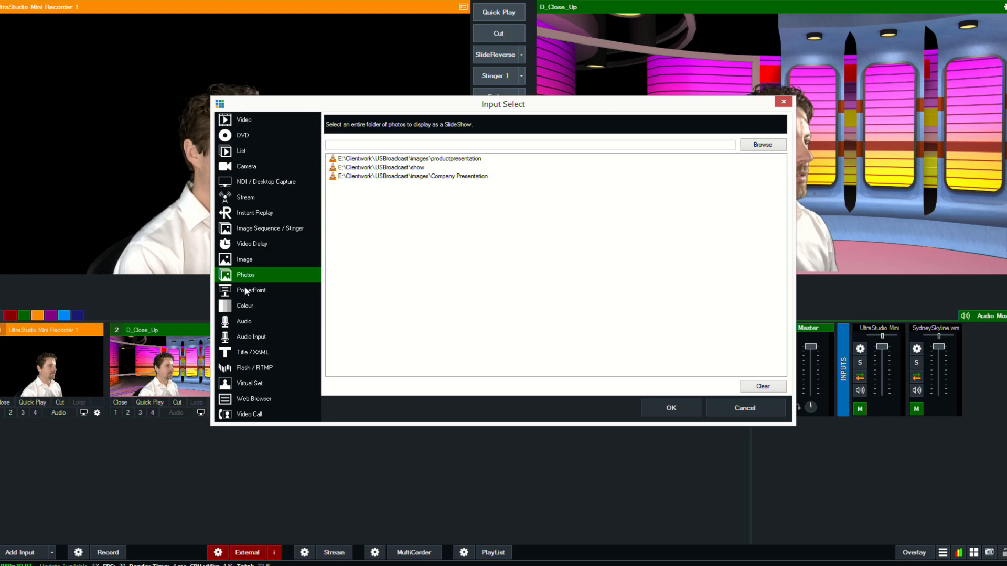
pyautogui.doubleClick(393, 159)
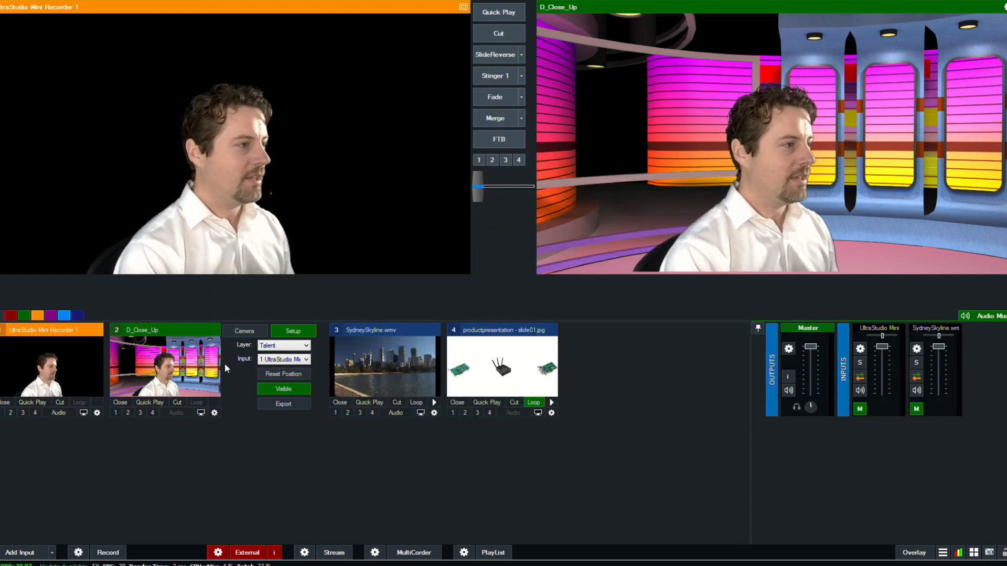
# Step: Assign the SydneySkyline.wmv input to the Screens layer of the D_Close_Up set
pyautogui.click(291, 345)
pyautogui.click(282, 369)
pyautogui.click(283, 360)
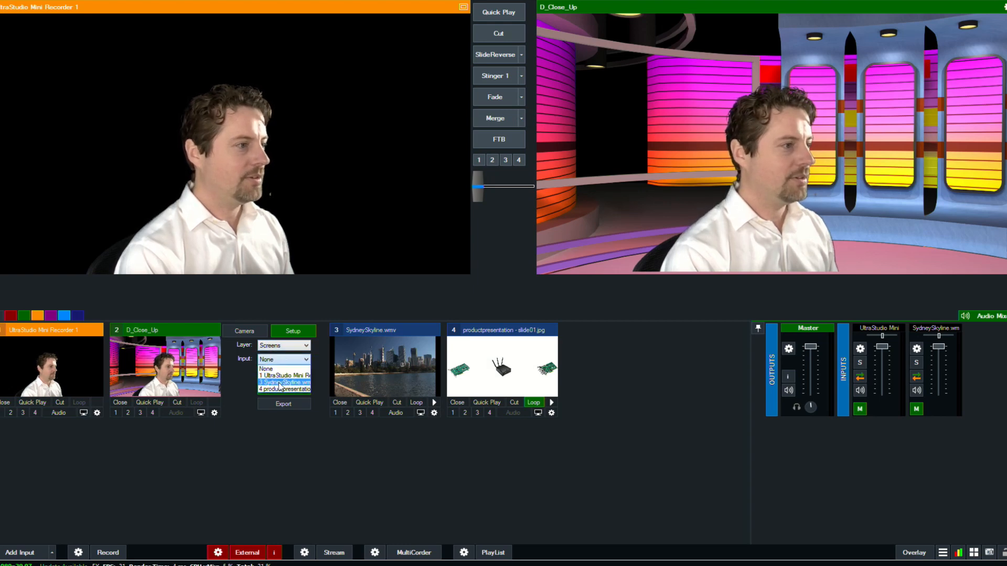
pyautogui.click(278, 383)
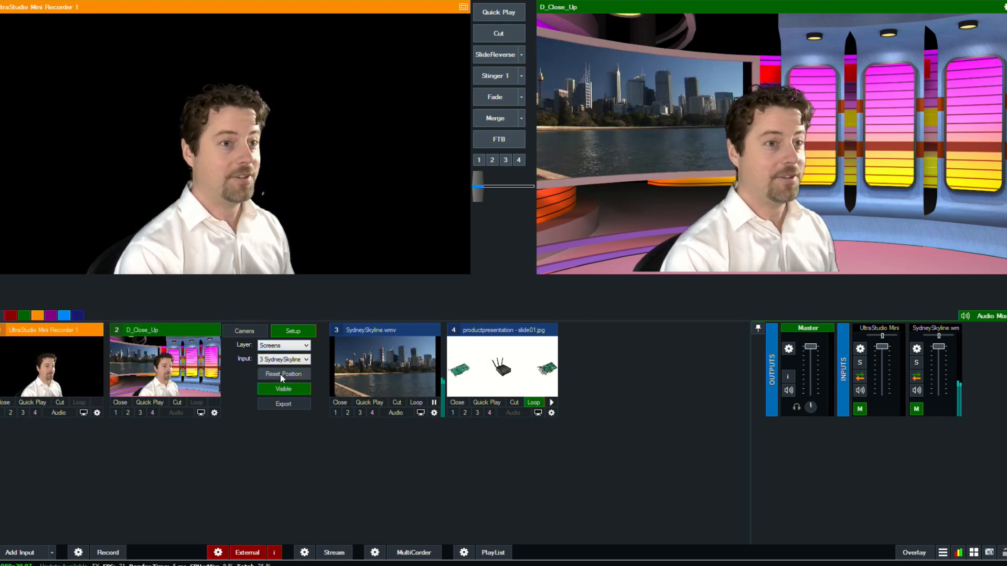
# Step: Assign the productpresentation slides input to the ScreensC layer of the D_Close_Up set
pyautogui.click(280, 346)
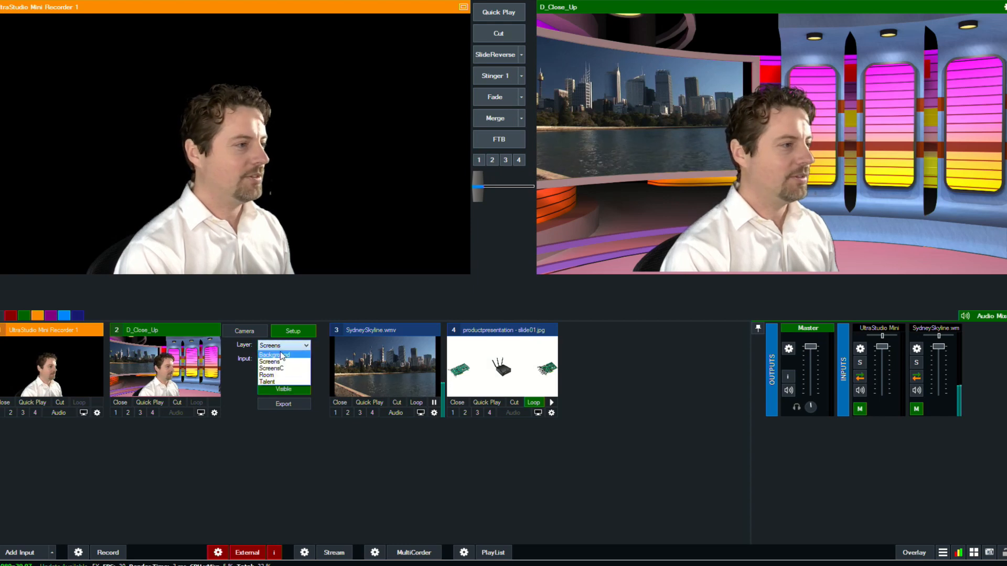
pyautogui.click(281, 367)
pyautogui.click(284, 359)
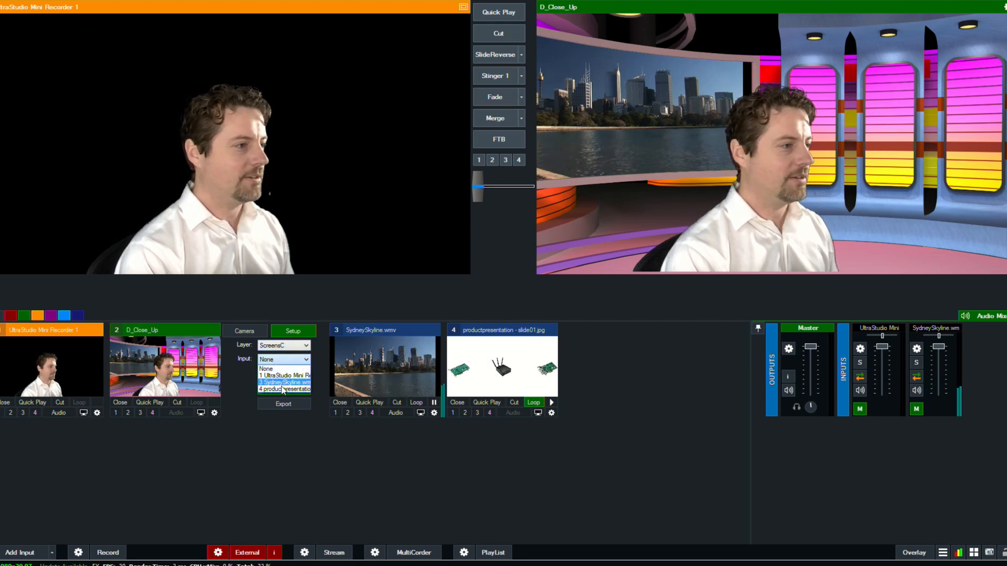
pyautogui.click(283, 382)
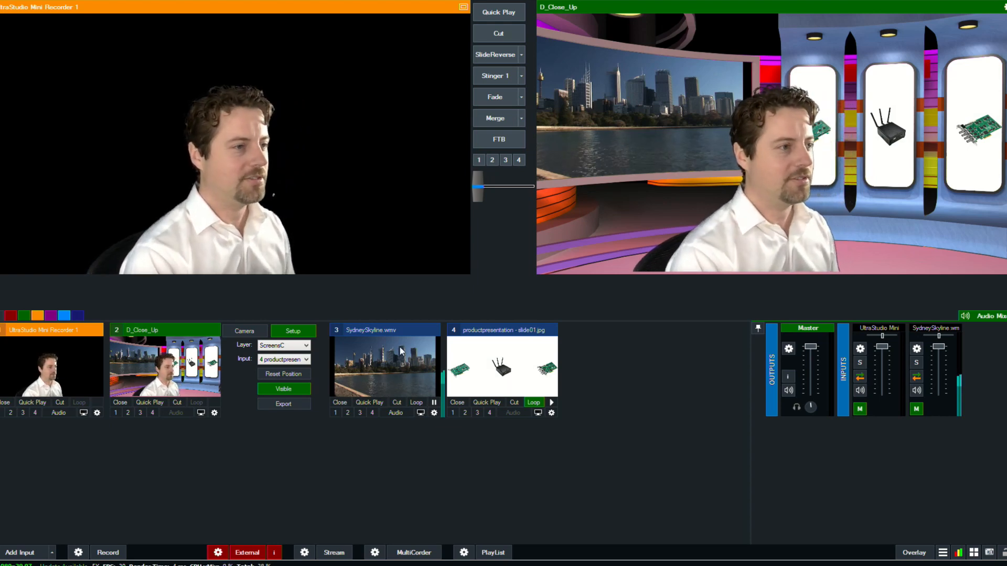
# Step: Set the SydneySkyline.wmv input's Crop X2 to 1831 and Zoom X to 1.166 so the video fills the frame
pyautogui.click(434, 413)
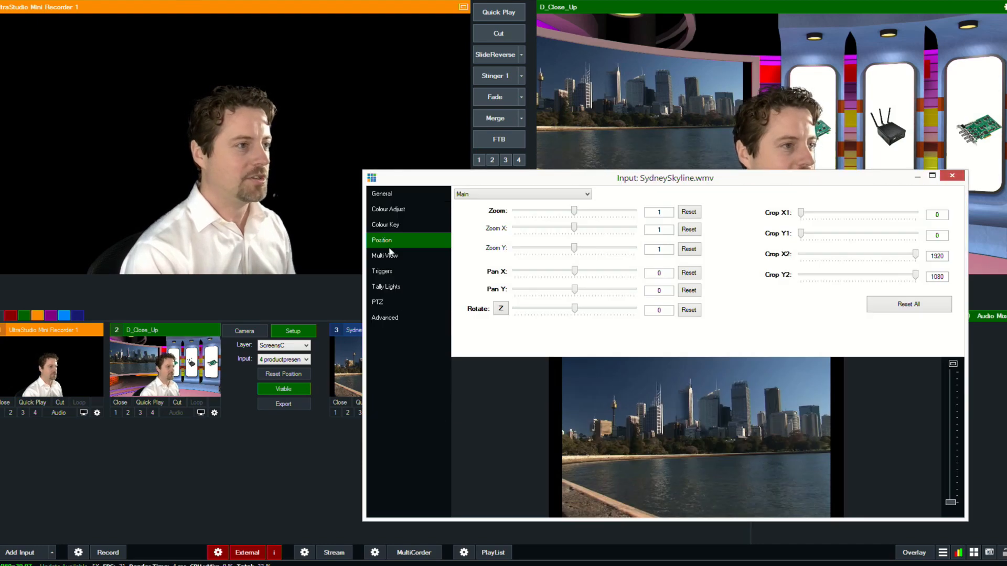
pyautogui.moveTo(555, 181); pyautogui.dragTo(268, 185)
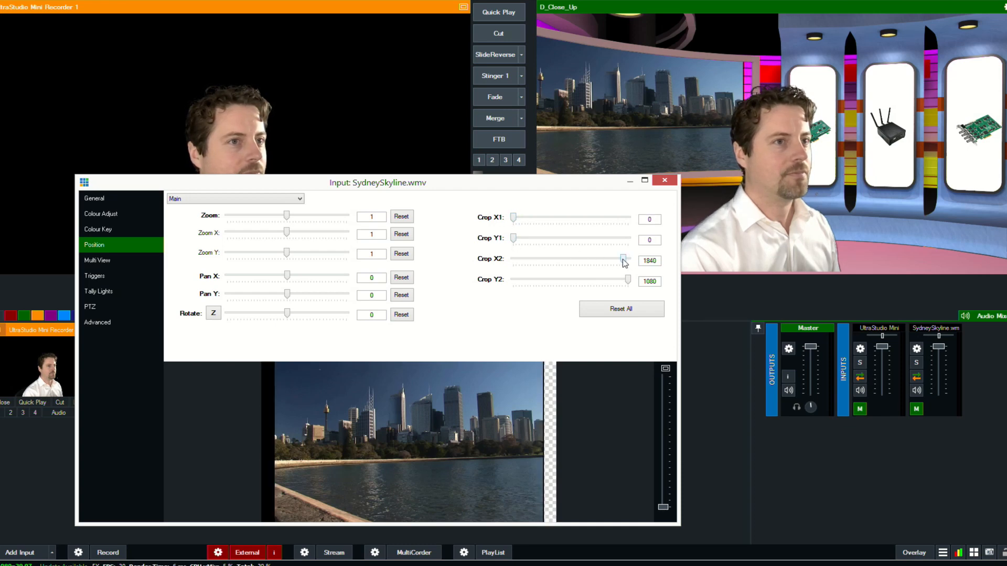
pyautogui.moveTo(288, 233); pyautogui.dragTo(292, 239)
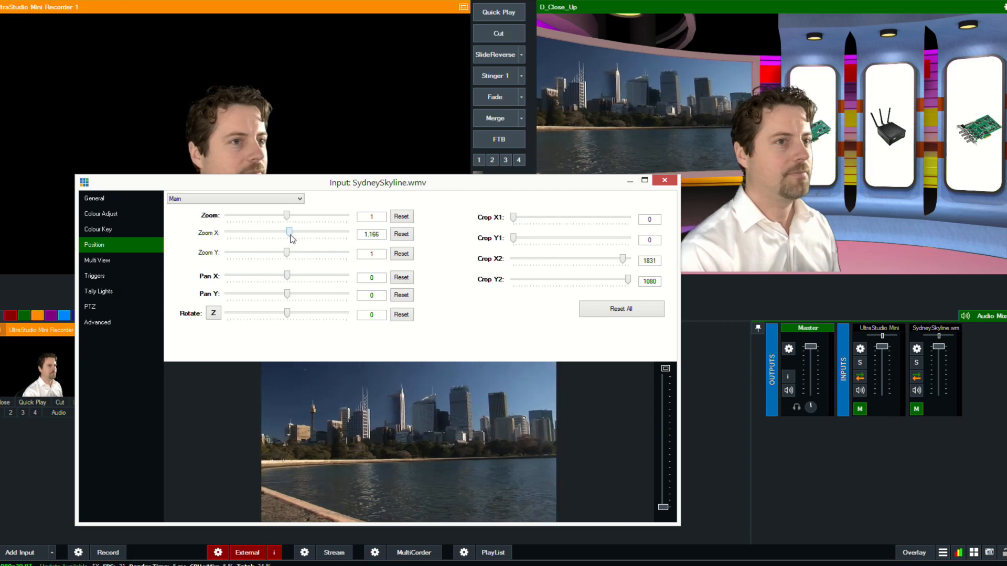
pyautogui.click(665, 181)
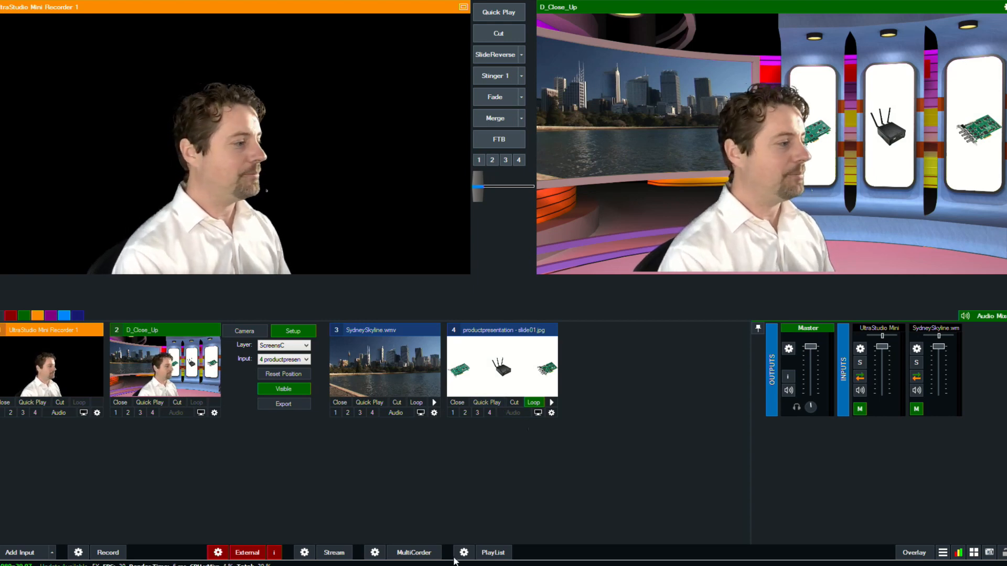
# Step: Add the UB3300 USB Video Capture camera at 1920x1080, NTSC 29.97p, and place it directly before the D_Close_Up input
pyautogui.click(38, 554)
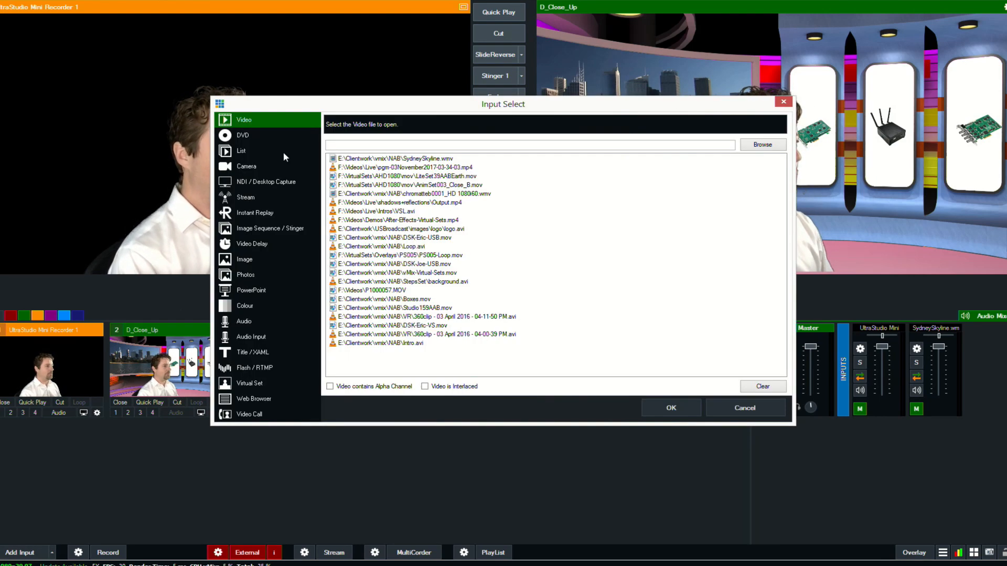
pyautogui.click(261, 164)
pyautogui.click(448, 122)
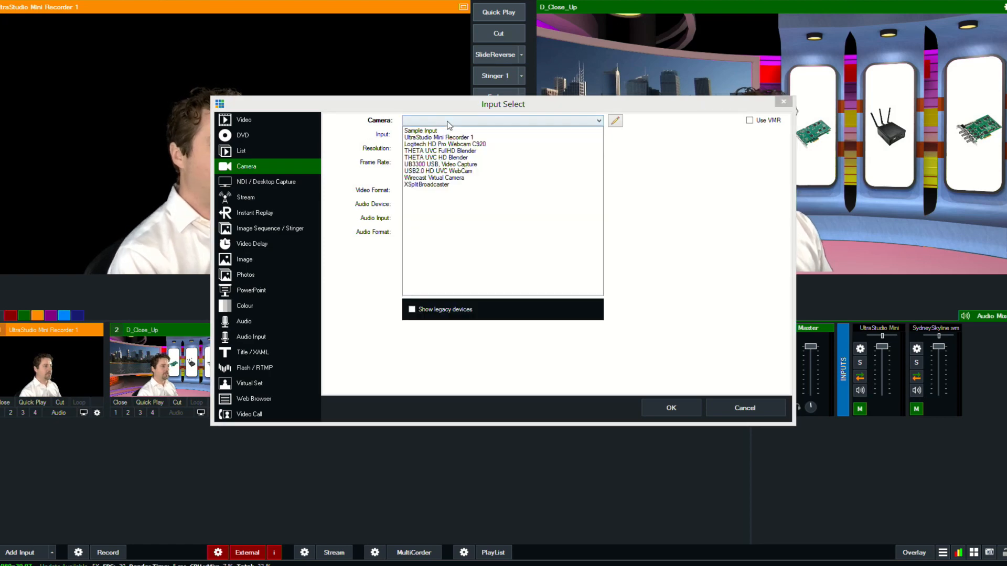
pyautogui.click(440, 164)
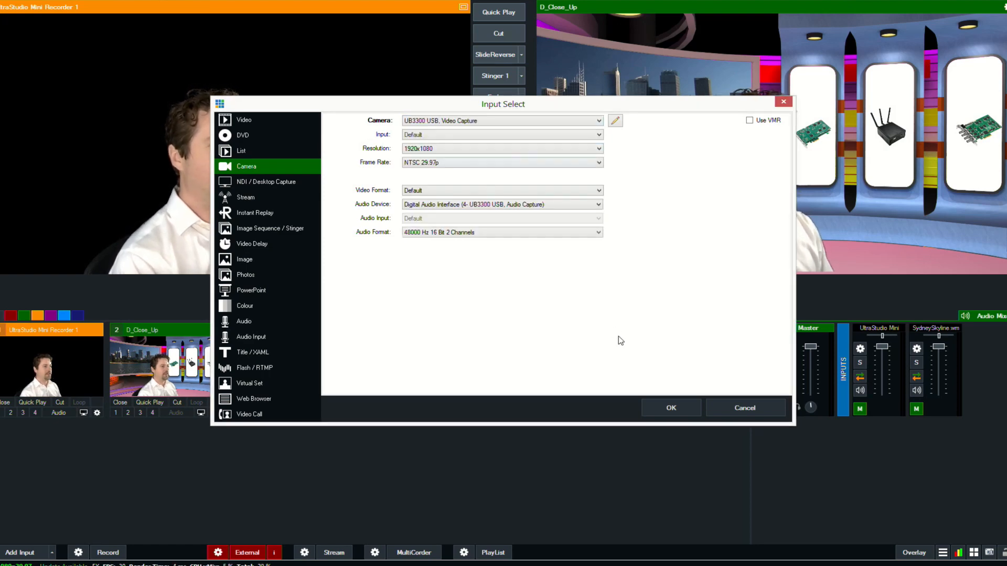
pyautogui.press('Return')
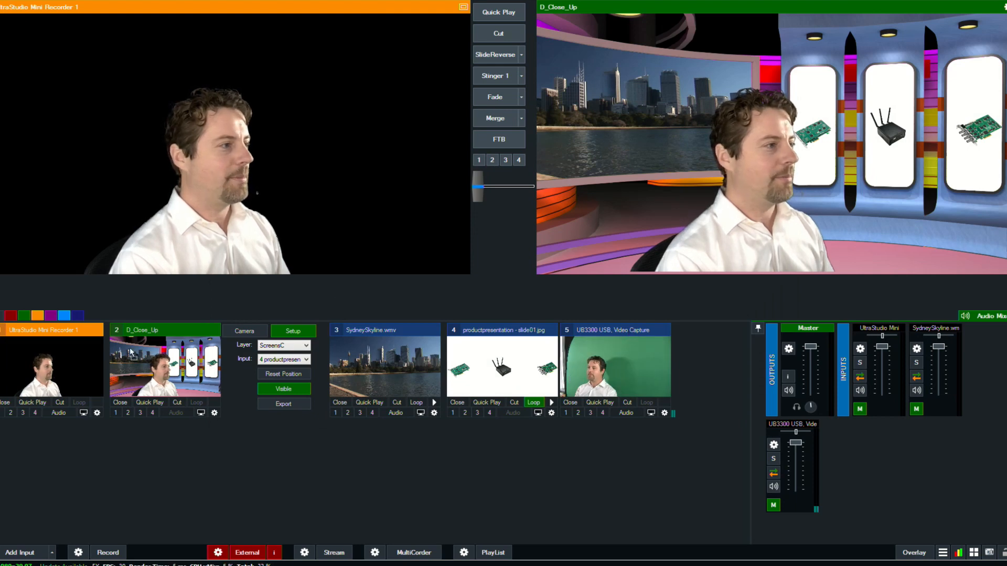
pyautogui.moveTo(127, 329); pyautogui.dragTo(127, 330)
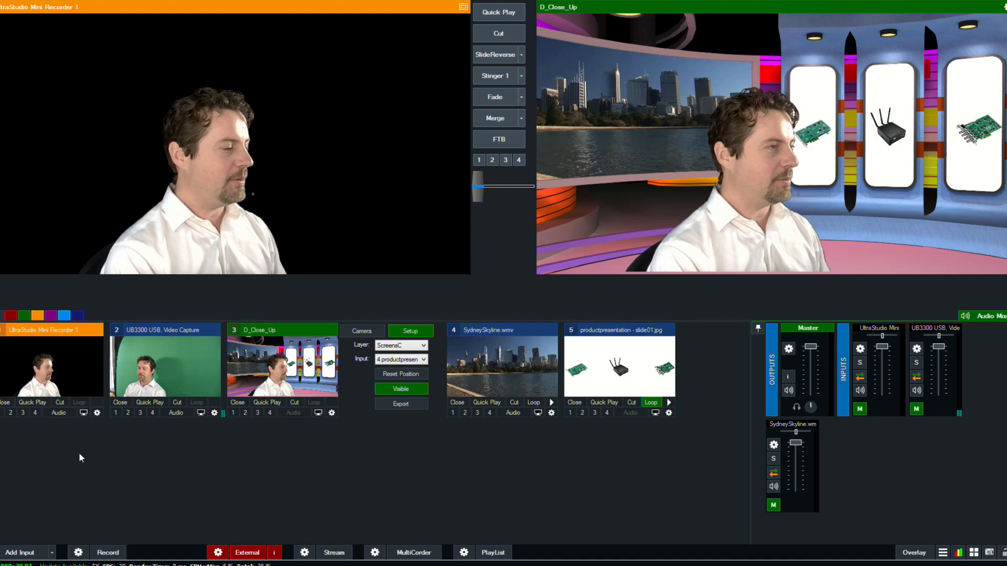
# Step: Add the Logitech HD Pro Webcam C920 at 1920x1080, NTSC 29.97p, and place it directly before the D_Close_Up input
pyautogui.click(20, 553)
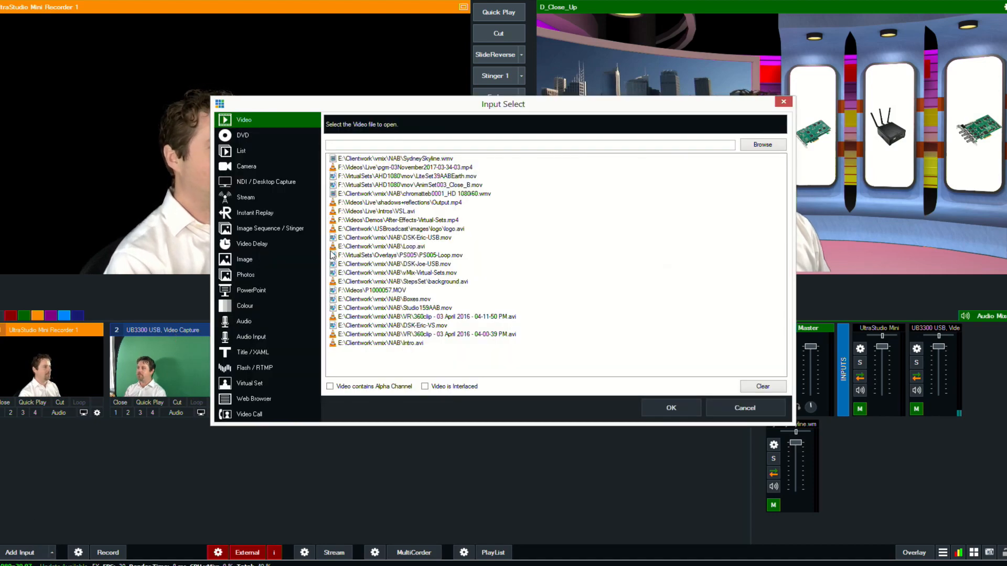
pyautogui.click(262, 166)
pyautogui.click(492, 120)
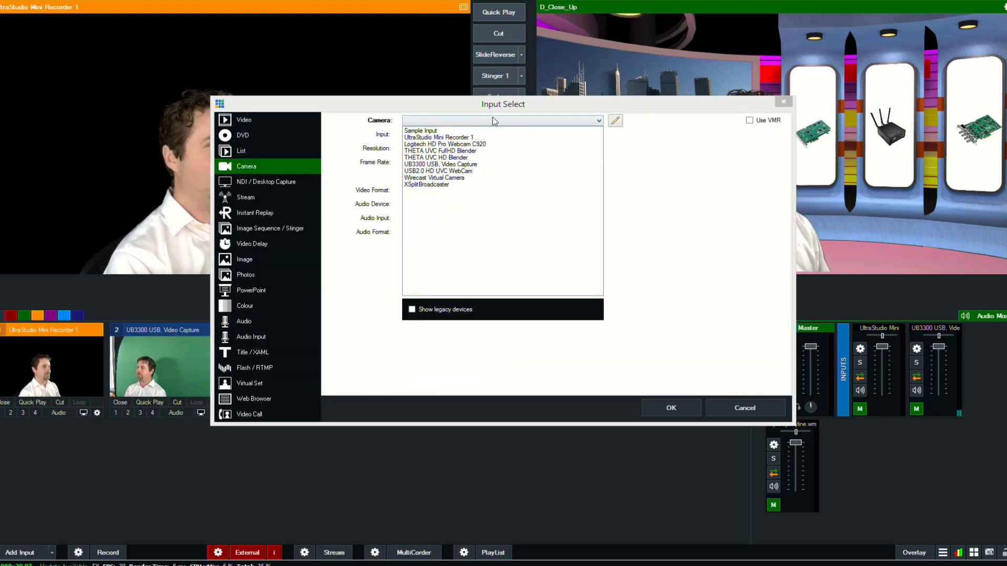
pyautogui.click(440, 144)
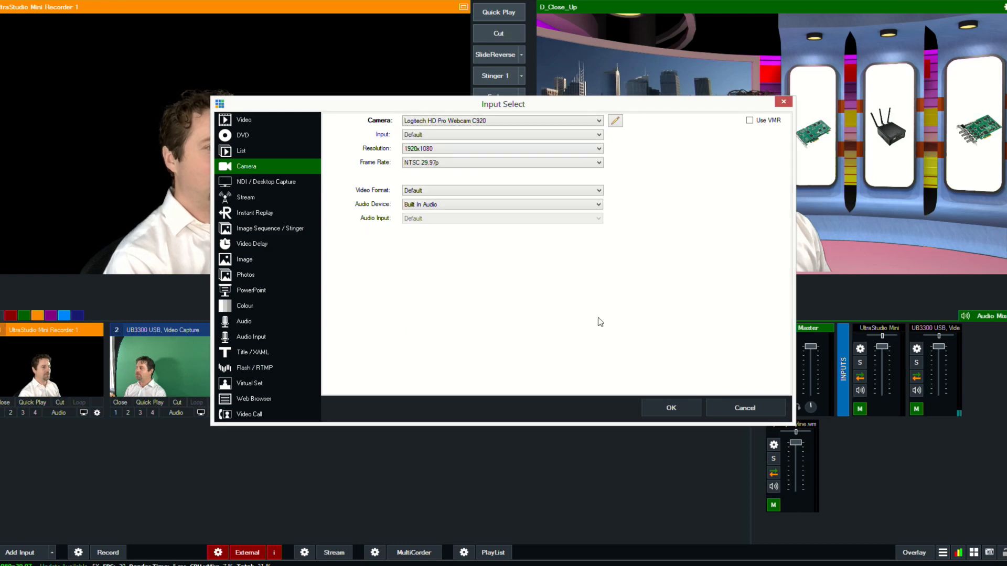
pyautogui.press('Return')
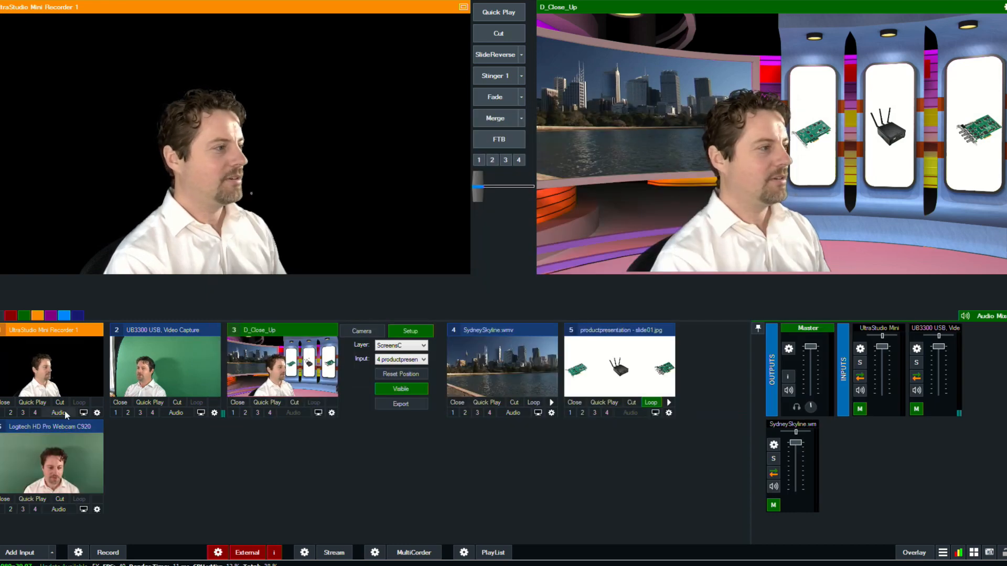
pyautogui.moveTo(272, 347); pyautogui.dragTo(253, 340)
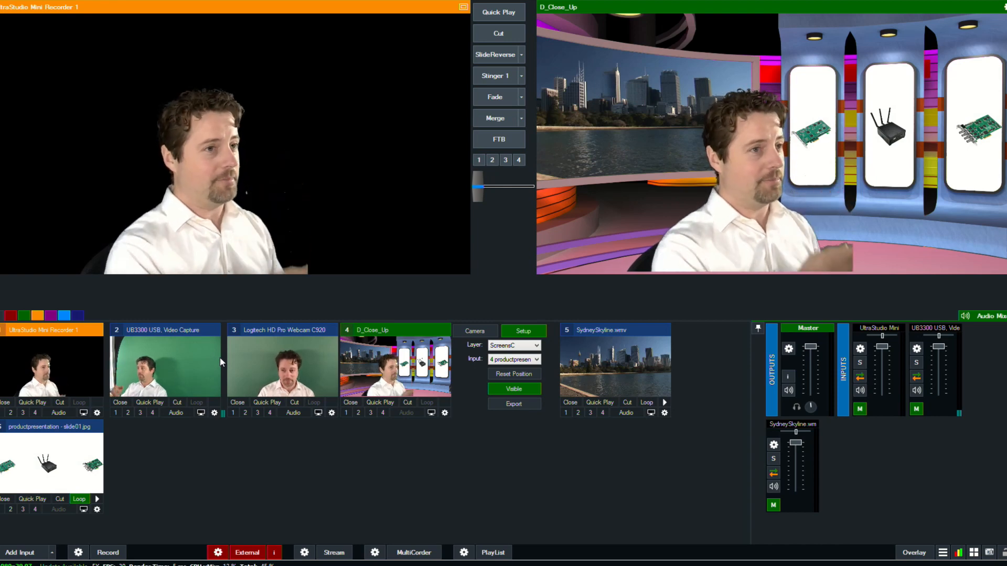
# Step: Preview the new cameras and key out the UB3300 USB Video Capture input's sampled green background with auto chroma key preset 2
pyautogui.click(297, 366)
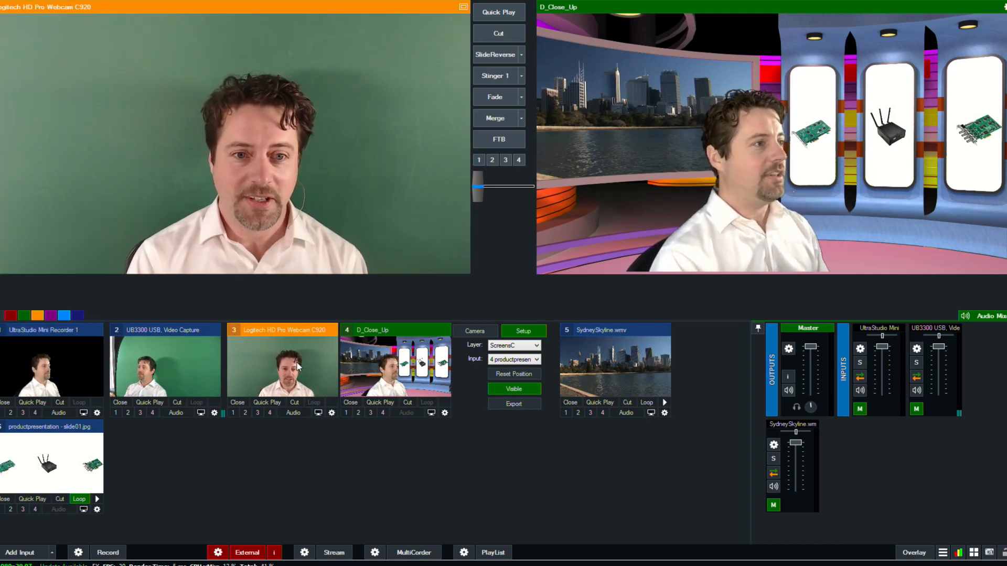
pyautogui.click(175, 365)
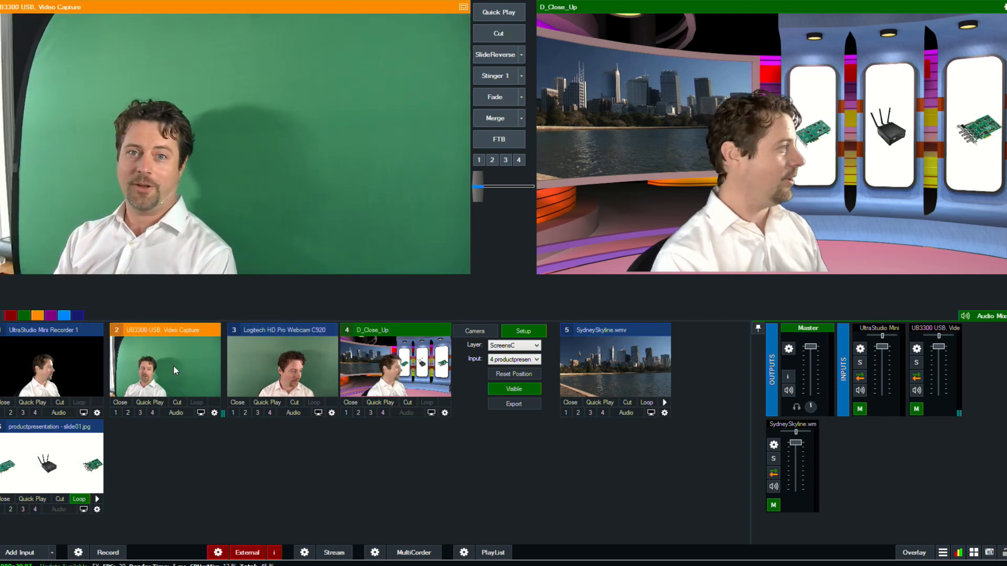
pyautogui.click(86, 367)
pyautogui.click(203, 373)
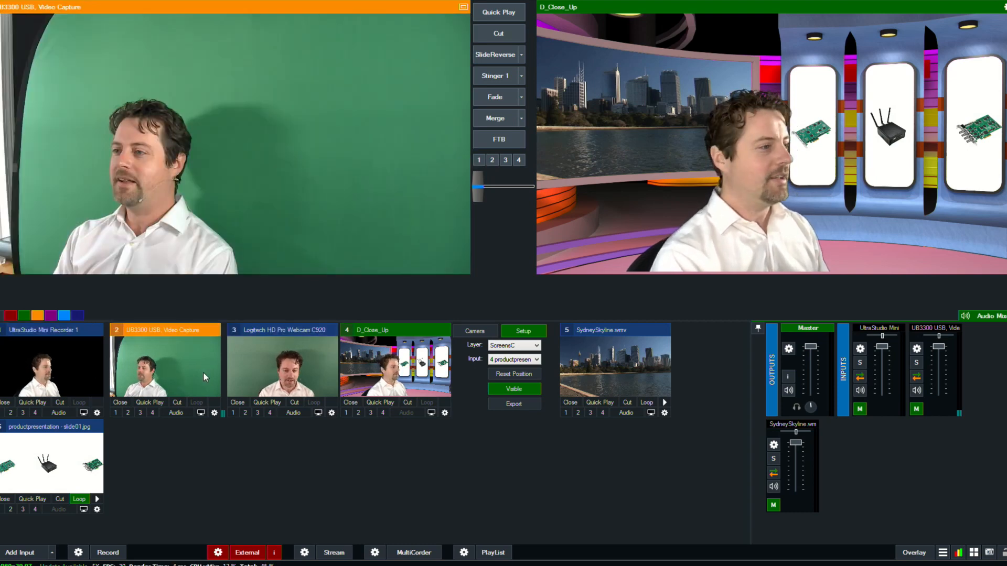
pyautogui.click(214, 413)
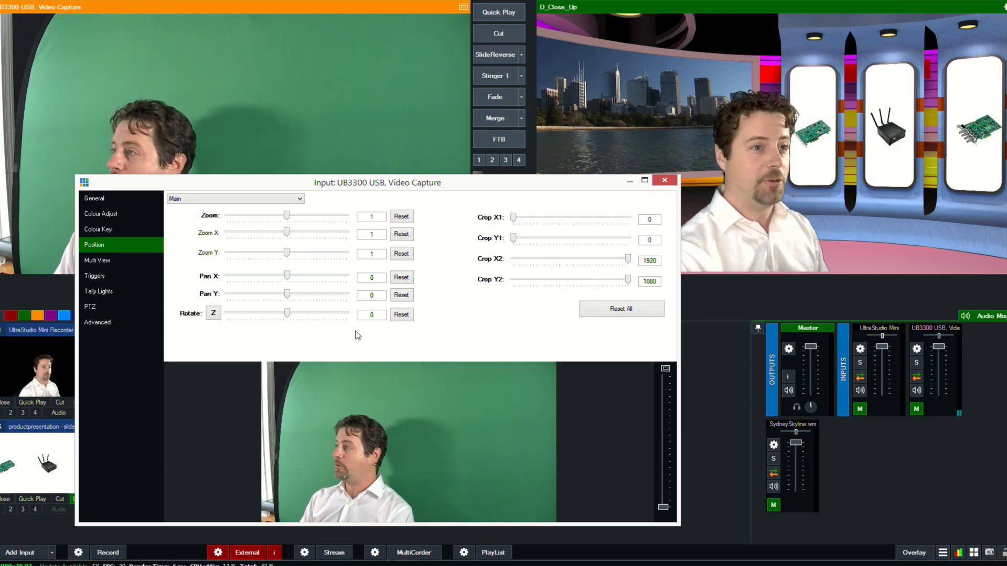
pyautogui.click(111, 229)
pyautogui.click(210, 212)
pyautogui.click(260, 214)
pyautogui.click(283, 291)
pyautogui.click(287, 297)
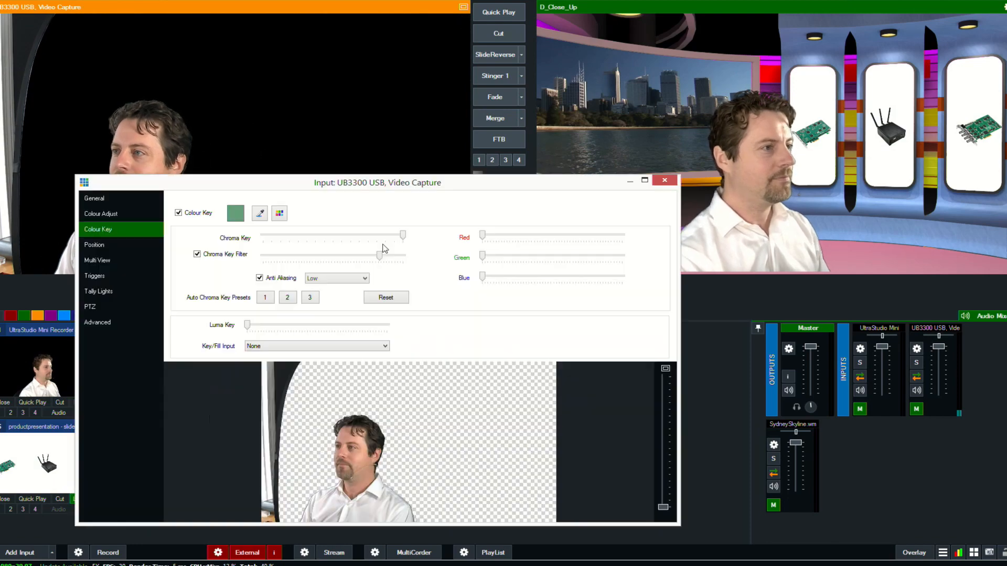
# Step: Crop the UB3300 camera's X1 and Y1 edges to remove studio clutter, and lower the Logitech webcam's Chroma Key level slightly
pyautogui.click(94, 245)
pyautogui.moveTo(511, 217); pyautogui.dragTo(524, 217)
pyautogui.moveTo(512, 238); pyautogui.dragTo(529, 239)
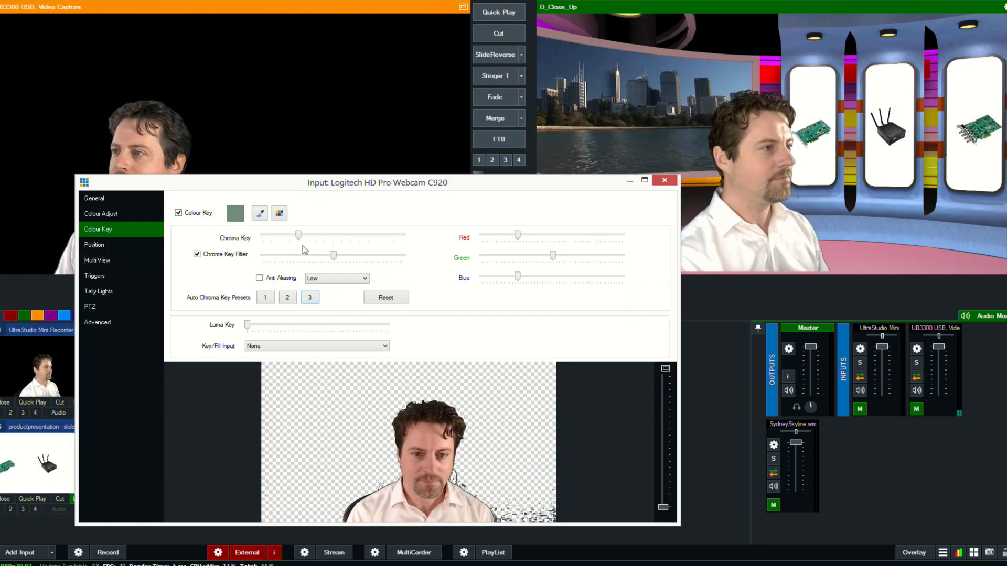
pyautogui.moveTo(299, 235); pyautogui.dragTo(286, 236)
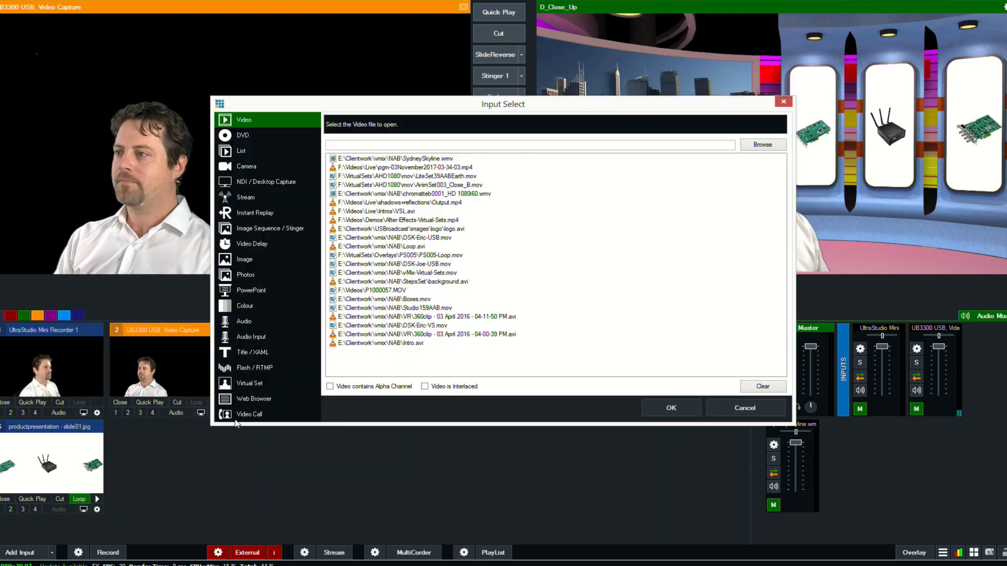
# Step: Add the B_Close_Up and A_Close_Up virtual sets as new inputs
pyautogui.click(249, 387)
pyautogui.moveTo(405, 111); pyautogui.dragTo(547, 136)
pyautogui.moveTo(546, 135); pyautogui.dragTo(551, 132)
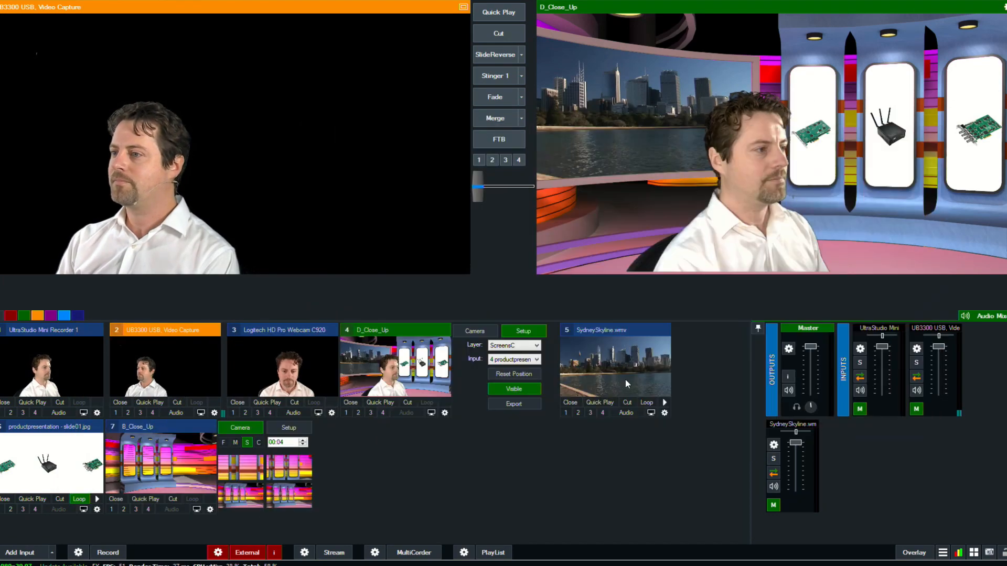
pyautogui.click(21, 552)
pyautogui.click(249, 383)
pyautogui.scroll(-5, 594, 289)
pyautogui.scroll(5, 591, 306)
pyautogui.doubleClick(440, 197)
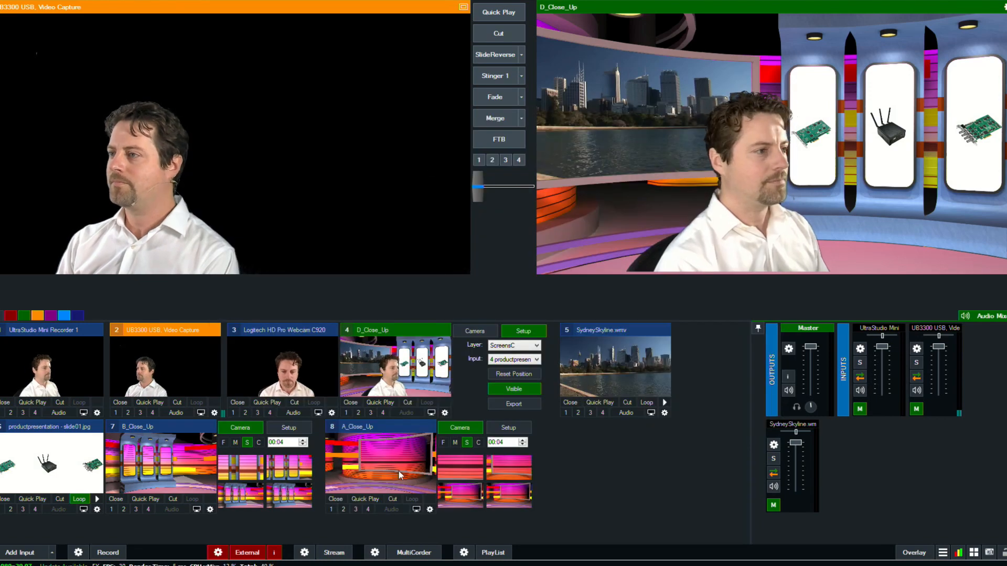
# Step: Assign the Logitech webcam to the Talent layer and SydneySkyline.wmv to the Screens layer of the A_Close_Up set
pyautogui.click(508, 427)
pyautogui.click(520, 442)
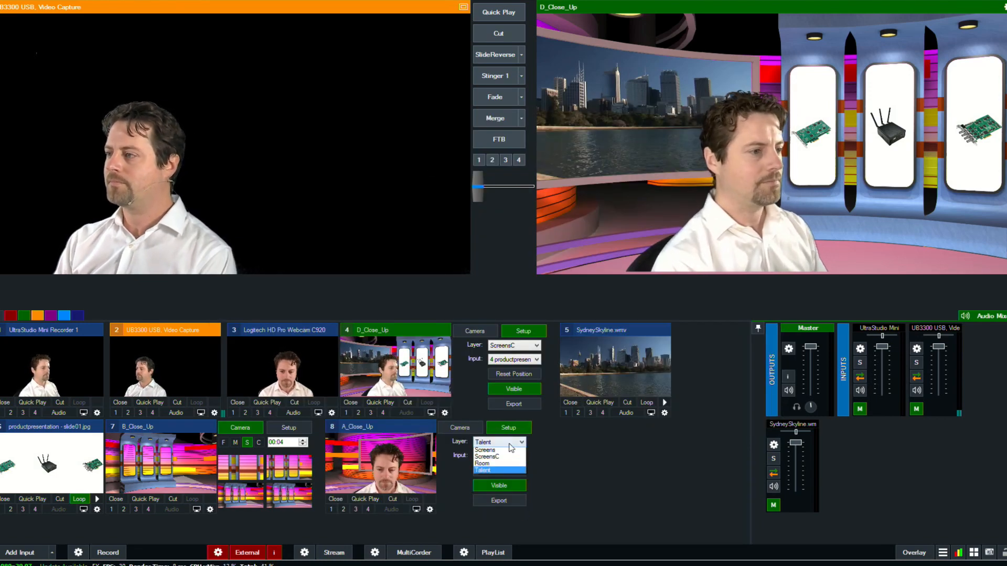
pyautogui.click(498, 450)
# Step: Assign the UB3300 camera to B_Close_Up's Talent layer and productpresentation to its ScreensC layer, and load the set into preview
pyautogui.click(288, 427)
pyautogui.click(281, 444)
pyautogui.click(278, 479)
pyautogui.click(280, 442)
pyautogui.click(276, 465)
pyautogui.click(278, 456)
pyautogui.click(176, 466)
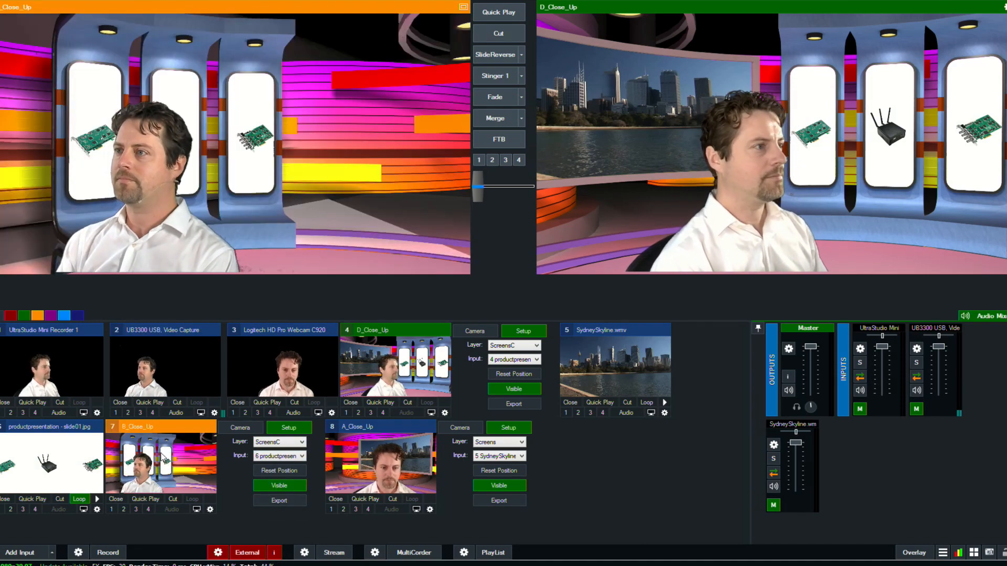
# Step: Reposition the Talent layer in the B_Close_Up set so the presenter sits to the right of the three upright screens
pyautogui.click(214, 413)
pyautogui.moveTo(378, 183); pyautogui.dragTo(611, 185)
pyautogui.click(897, 180)
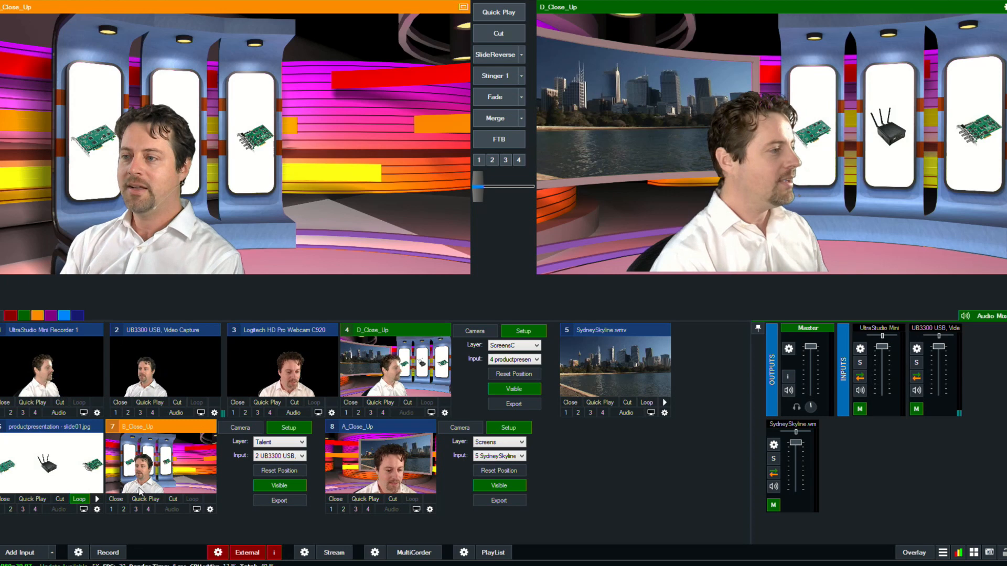
pyautogui.moveTo(143, 479); pyautogui.dragTo(188, 480)
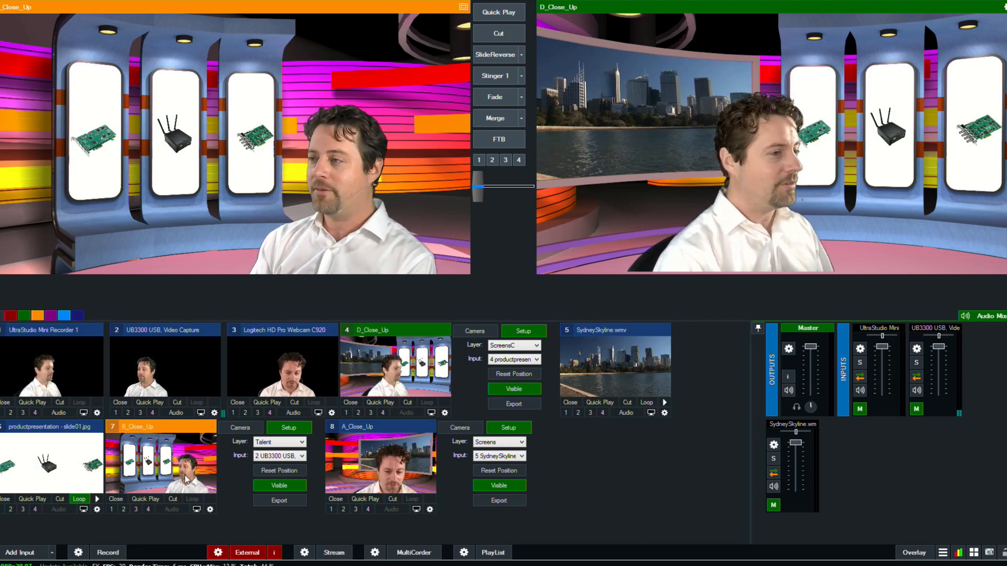
# Step: Preview A_Close_Up and, in its Multi View, disable layer 5 and assign the Logitech HD Pro Webcam C920 to layer 6
pyautogui.click(354, 481)
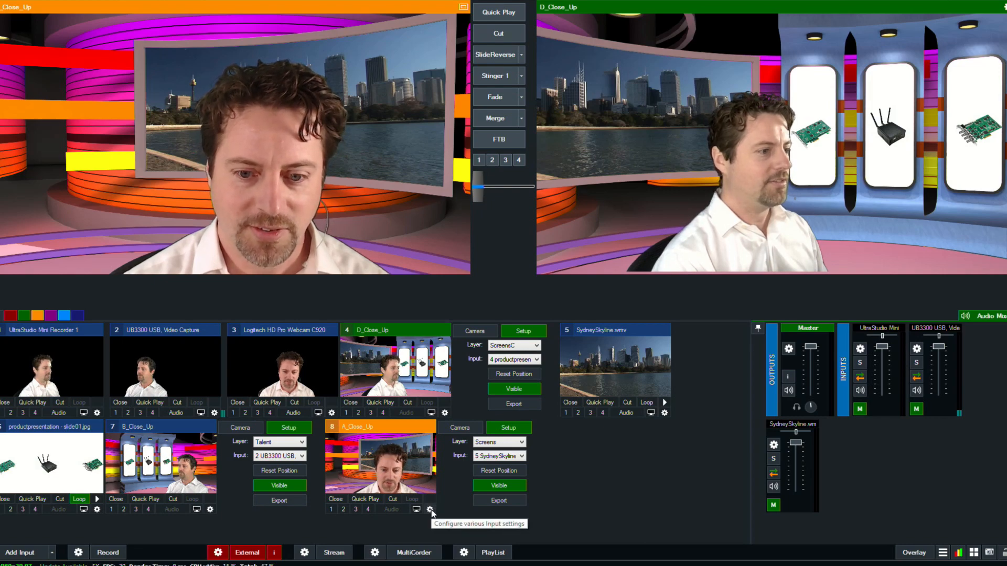
pyautogui.click(430, 510)
pyautogui.click(337, 263)
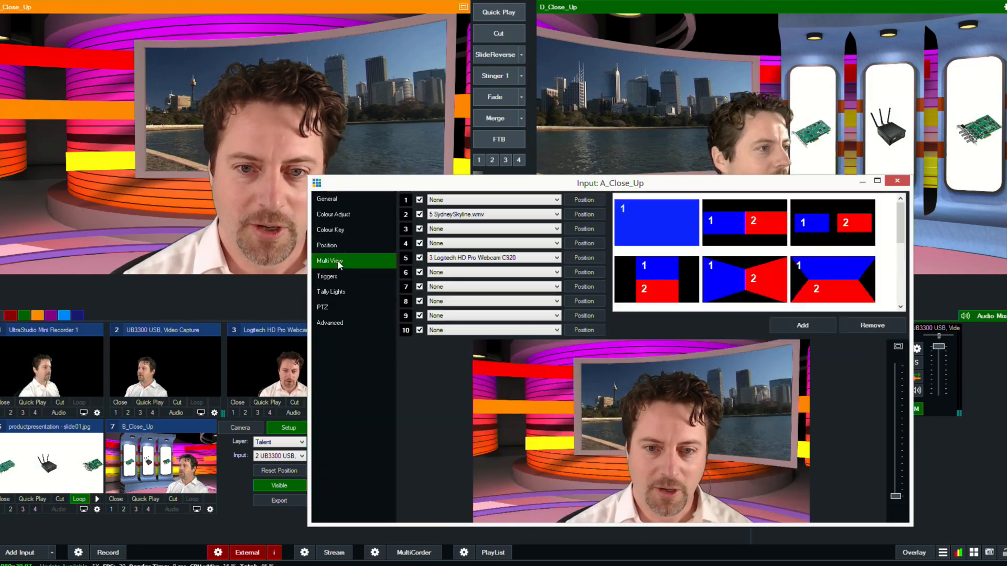
pyautogui.click(419, 258)
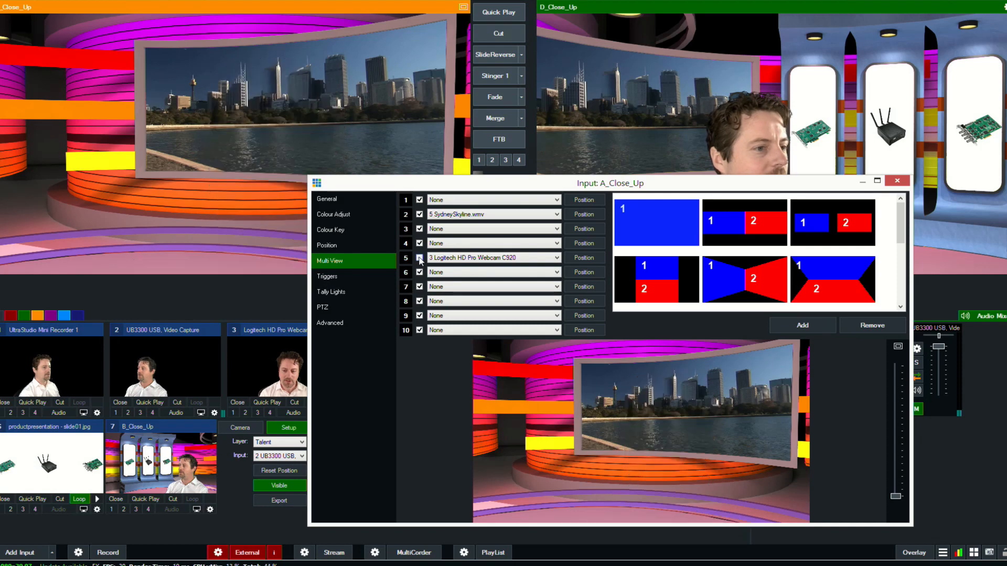
pyautogui.click(557, 274)
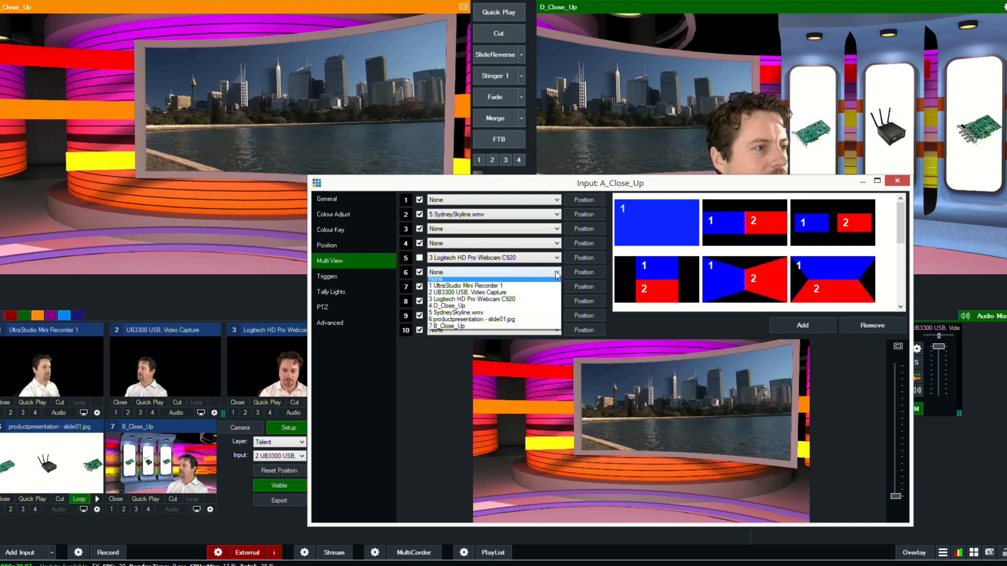
pyautogui.click(489, 302)
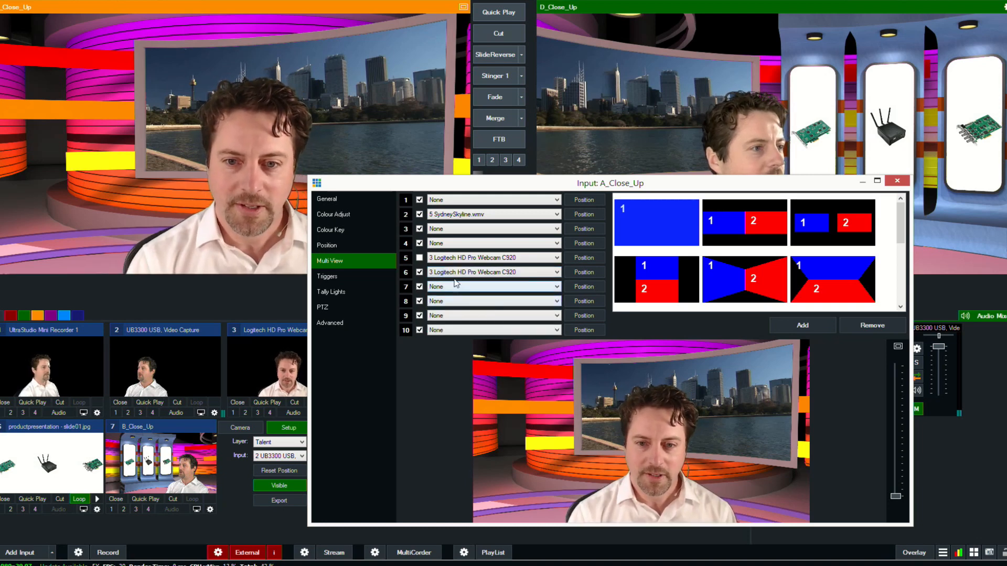
# Step: Reposition the layer 6 webcam talent in A_Close_Up so the presenter sits at the left end of the skyline screen
pyautogui.click(584, 272)
pyautogui.moveTo(661, 464); pyautogui.dragTo(602, 468)
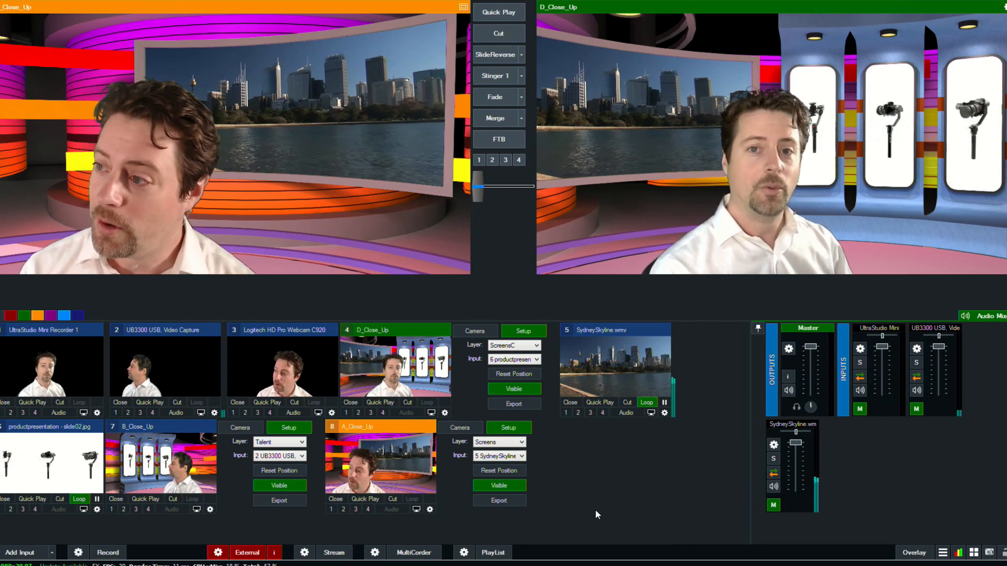
# Step: Switch the program output with fades among the A_Close_Up, B_Close_Up and D_Close_Up sets, ending on D_Close_Up
pyautogui.press('f')
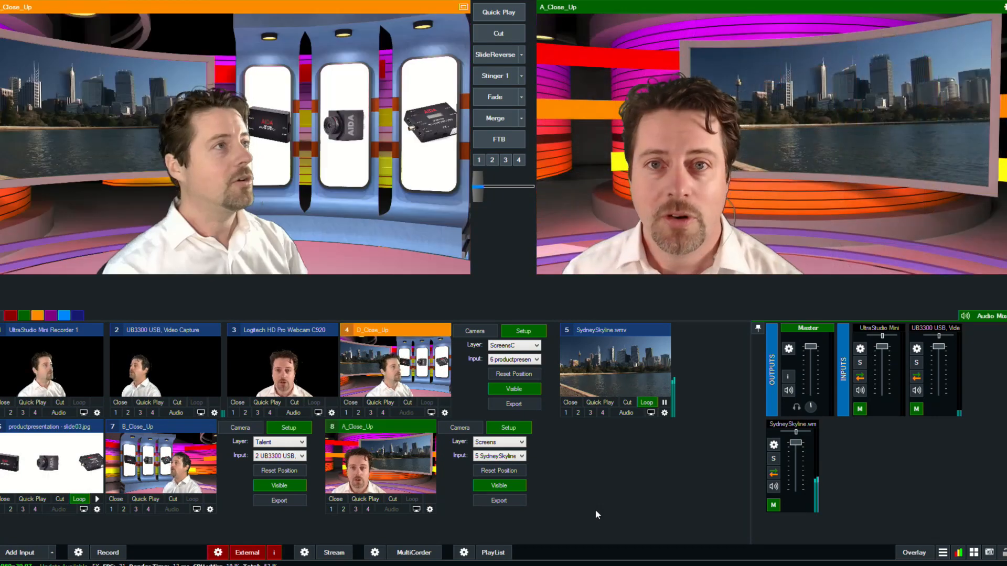
pyautogui.press('7')
pyautogui.press('f')
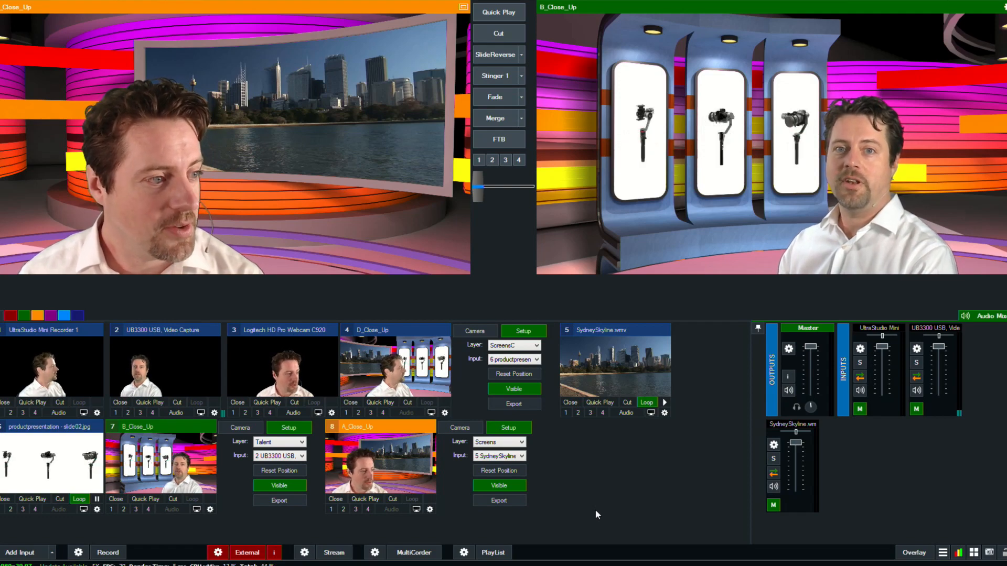
pyautogui.press('f')
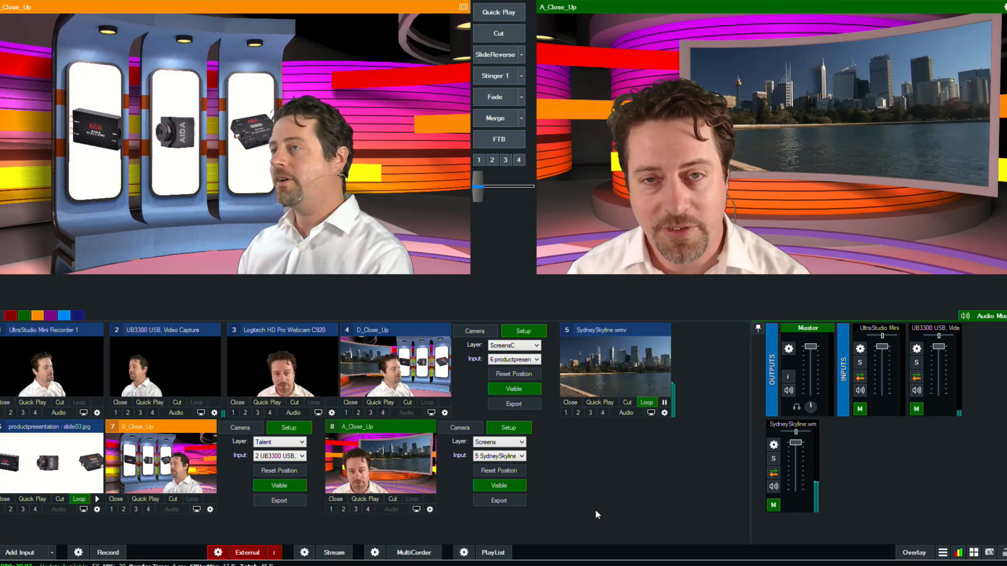
pyautogui.press('f')
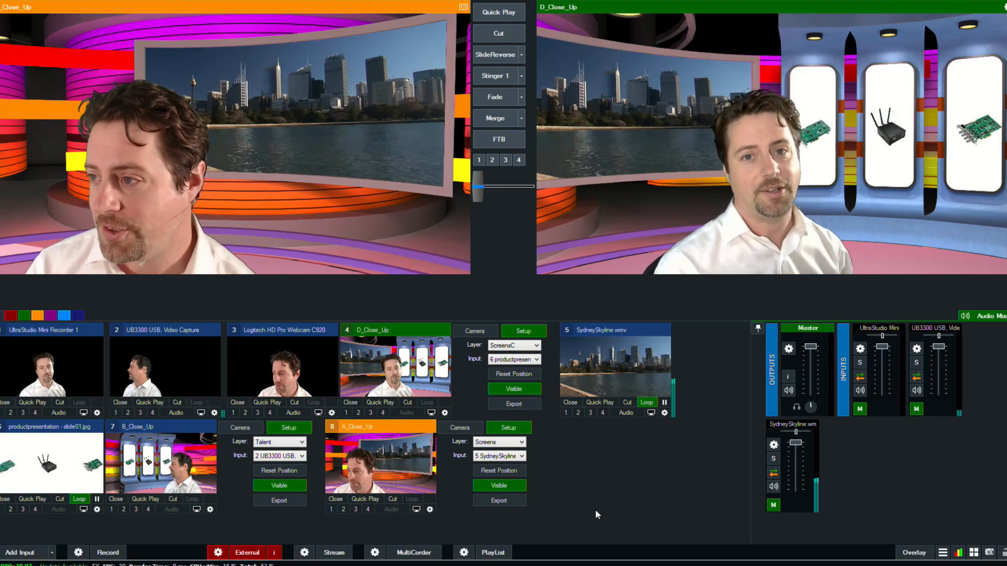
pyautogui.press('f')
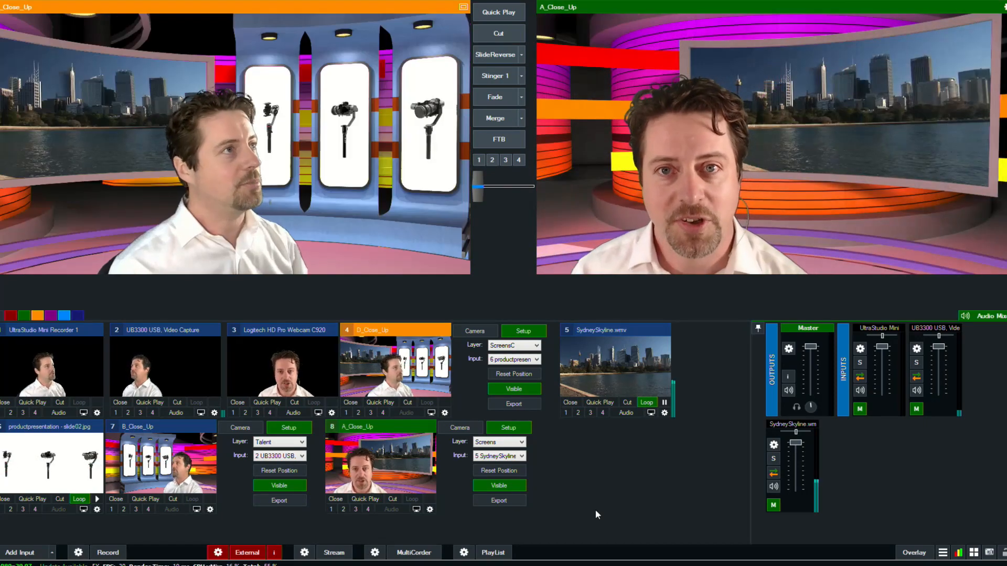
pyautogui.press('7')
pyautogui.press('f')
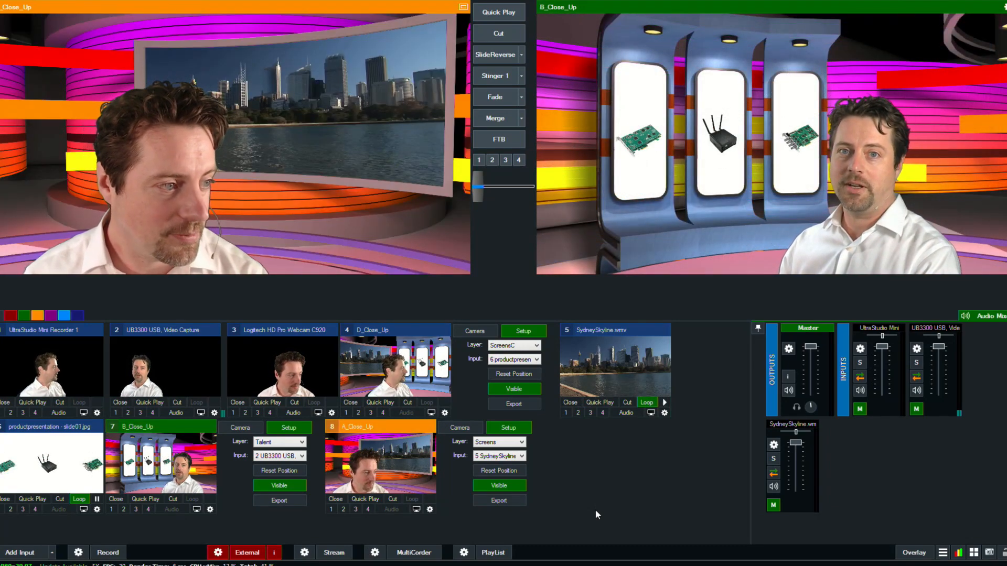
pyautogui.press('4')
pyautogui.press('f')
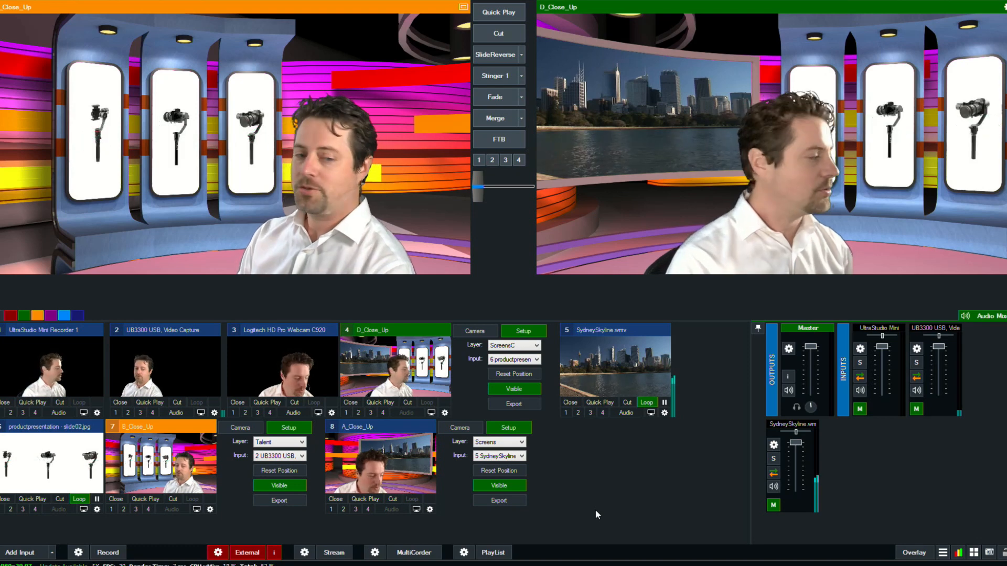
# Step: Show the virtual camera presets for the D_Close_Up, A_Close_Up and B_Close_Up sets
pyautogui.click(485, 333)
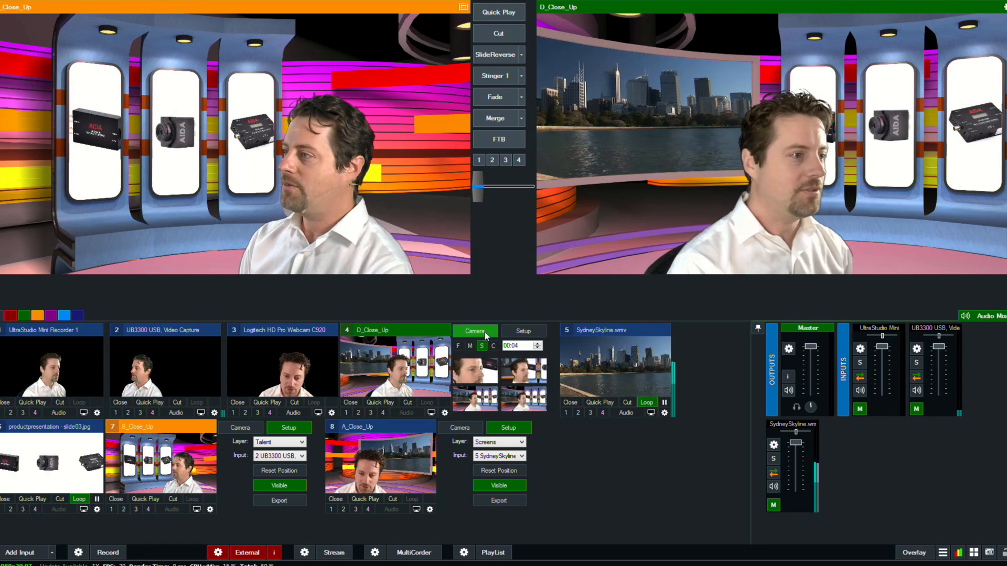
pyautogui.click(470, 426)
pyautogui.click(244, 426)
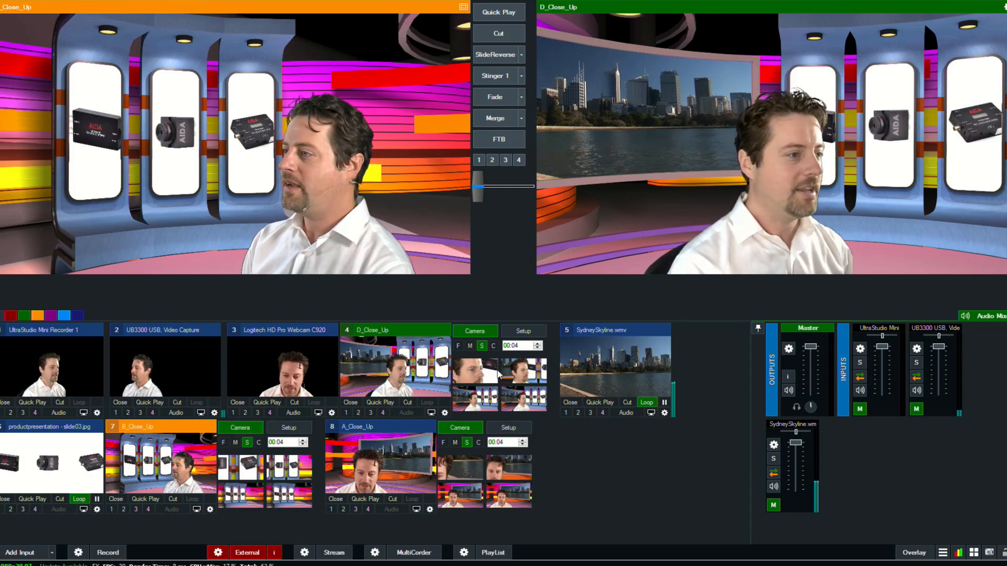
# Step: Load D_Close_Up into preview, recall its second camera preset, and return to the wide third preset
pyautogui.click(415, 368)
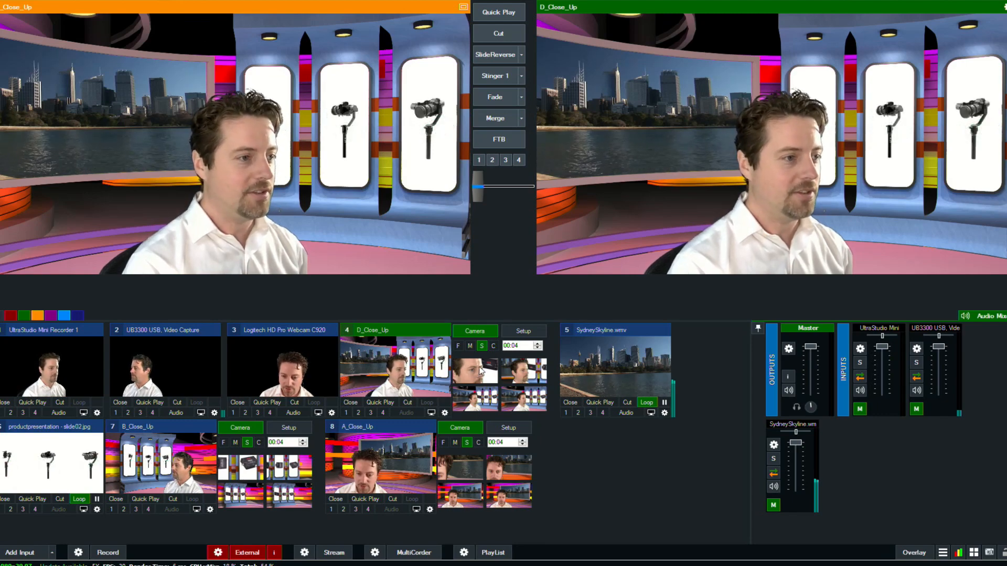
pyautogui.click(516, 376)
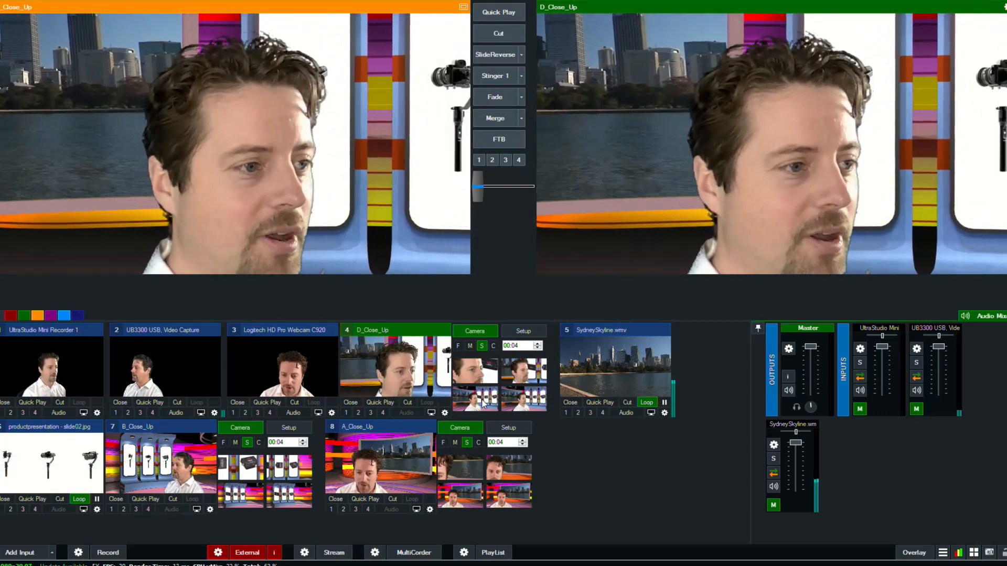
pyautogui.click(483, 403)
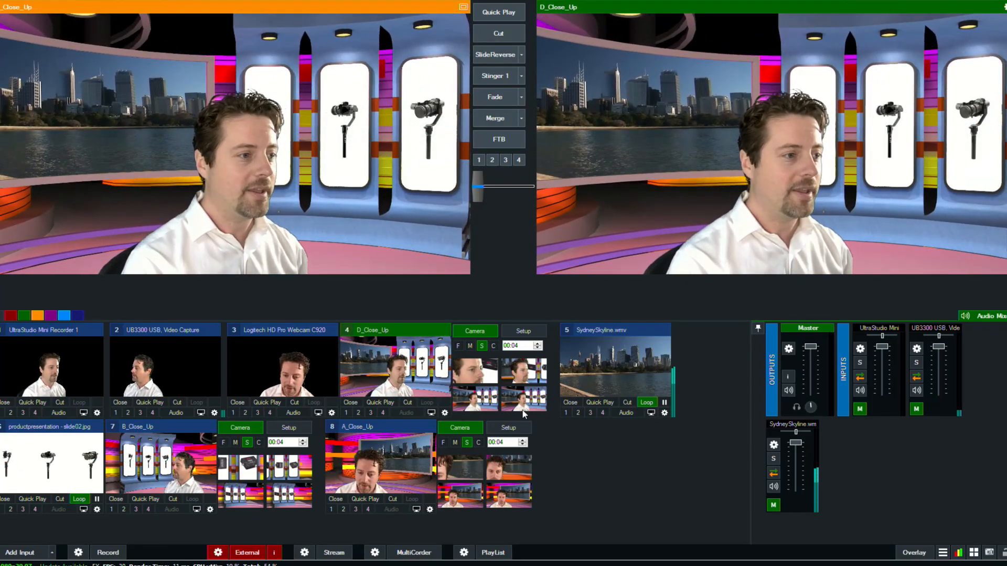
# Step: Edit D_Close_Up's third camera preset to a zoom of 1.166 and a Pan X of -0.206
pyautogui.rightClick(483, 403)
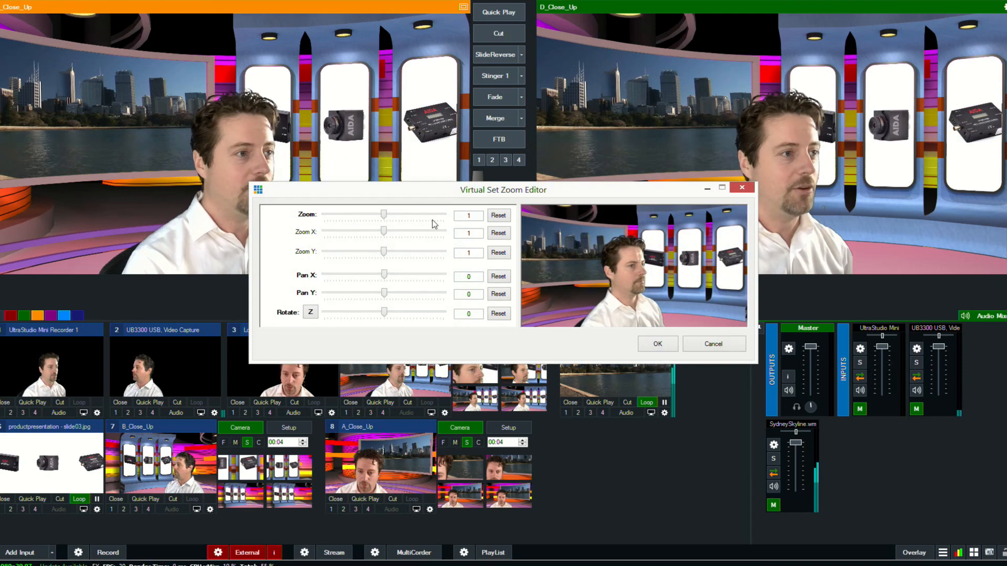
pyautogui.moveTo(456, 191); pyautogui.dragTo(258, 118)
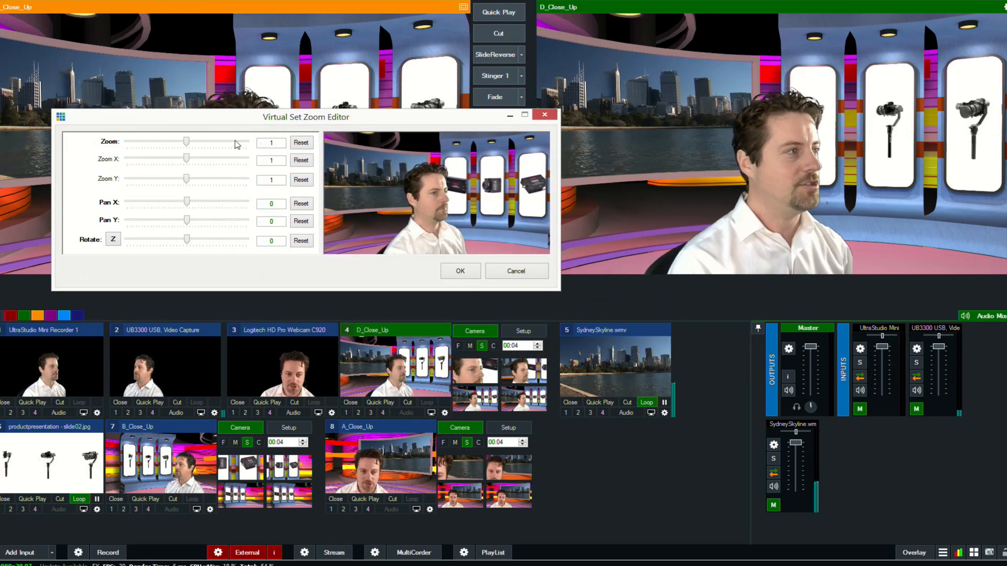
pyautogui.moveTo(188, 142); pyautogui.dragTo(190, 142)
pyautogui.moveTo(190, 205); pyautogui.dragTo(183, 206)
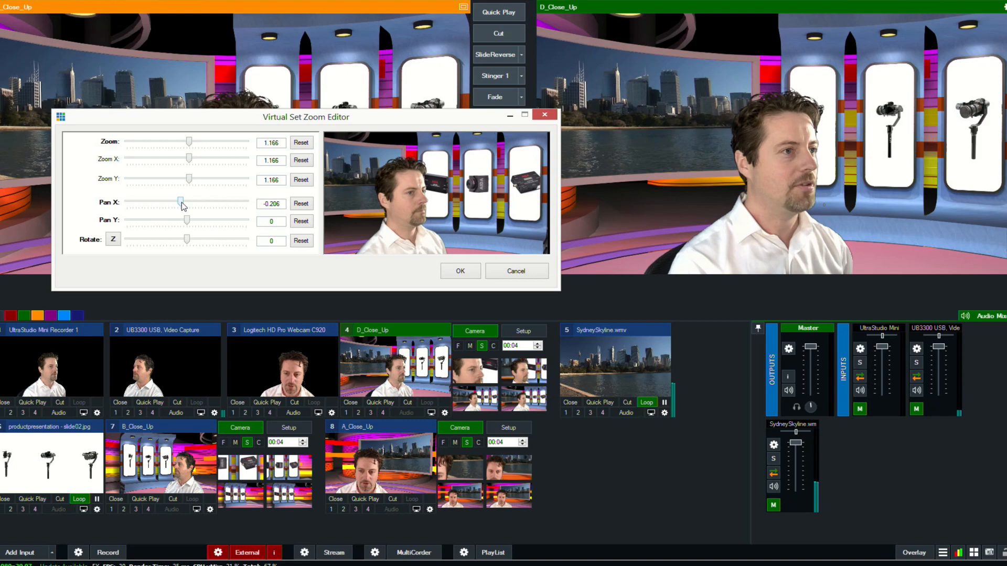
pyautogui.click(460, 271)
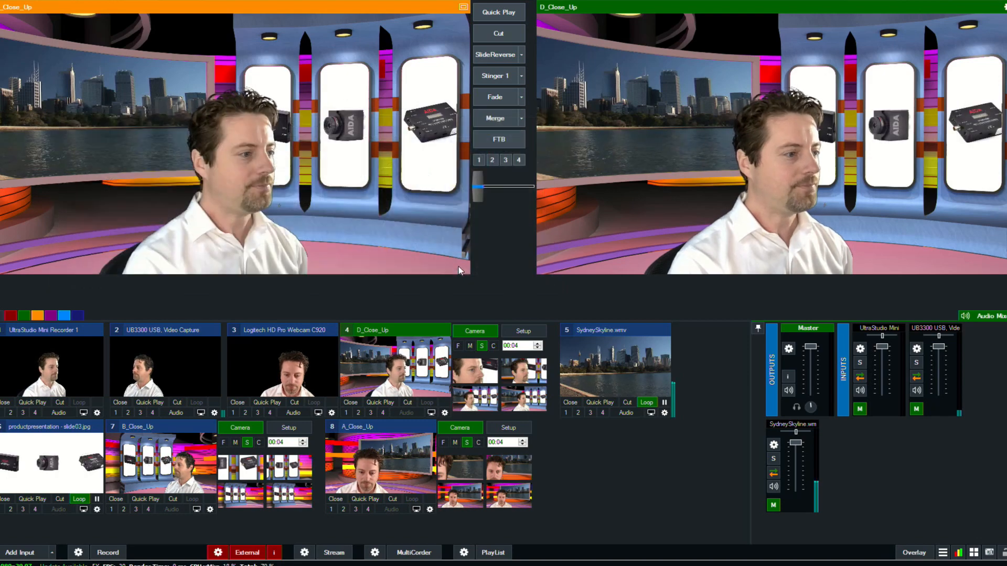
# Step: Edit D_Close_Up's second camera preset to a zoom of 1.095 and a Pan X of 0.063
pyautogui.click(534, 373)
pyautogui.rightClick(528, 372)
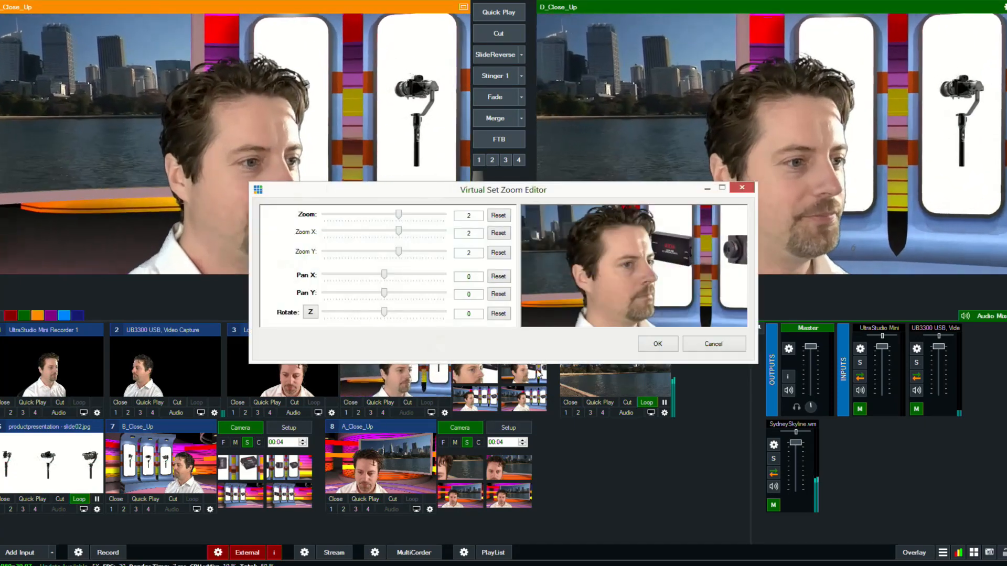
pyautogui.moveTo(400, 212); pyautogui.dragTo(387, 215)
pyautogui.moveTo(385, 275); pyautogui.dragTo(386, 275)
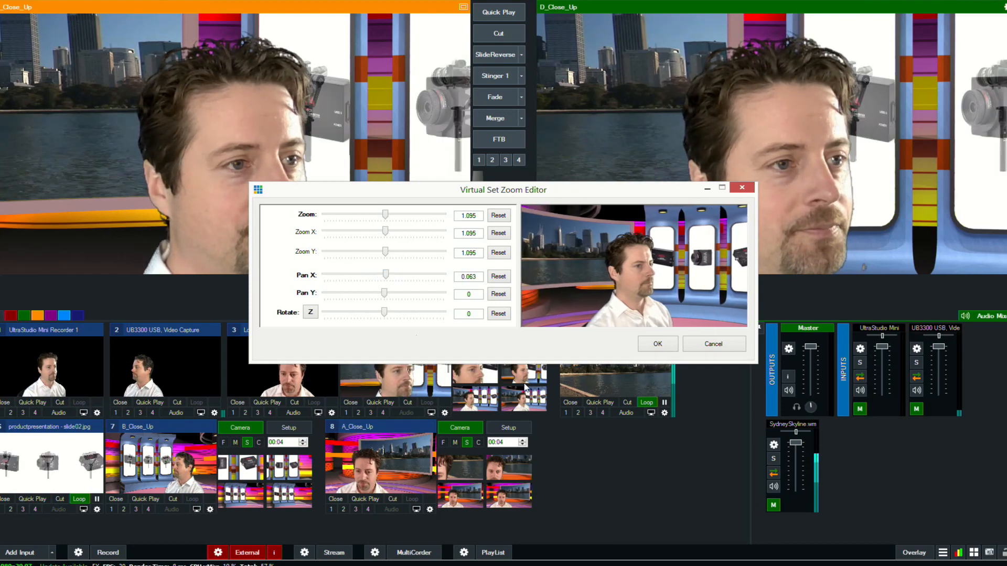
pyautogui.click(657, 344)
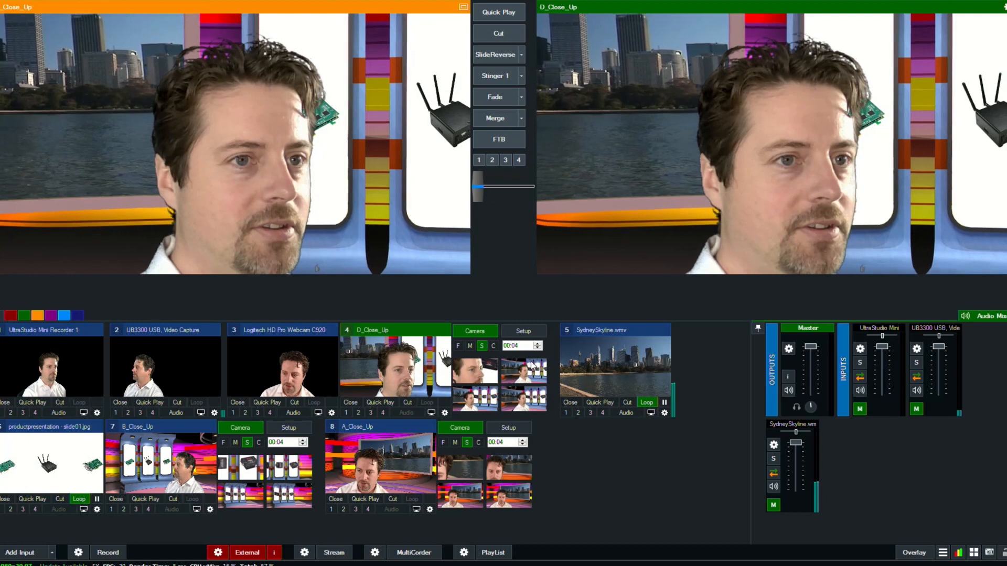
# Step: Recall D_Close_Up's second and third camera presets, and set the set's camera move duration to 00:10
pyautogui.click(534, 366)
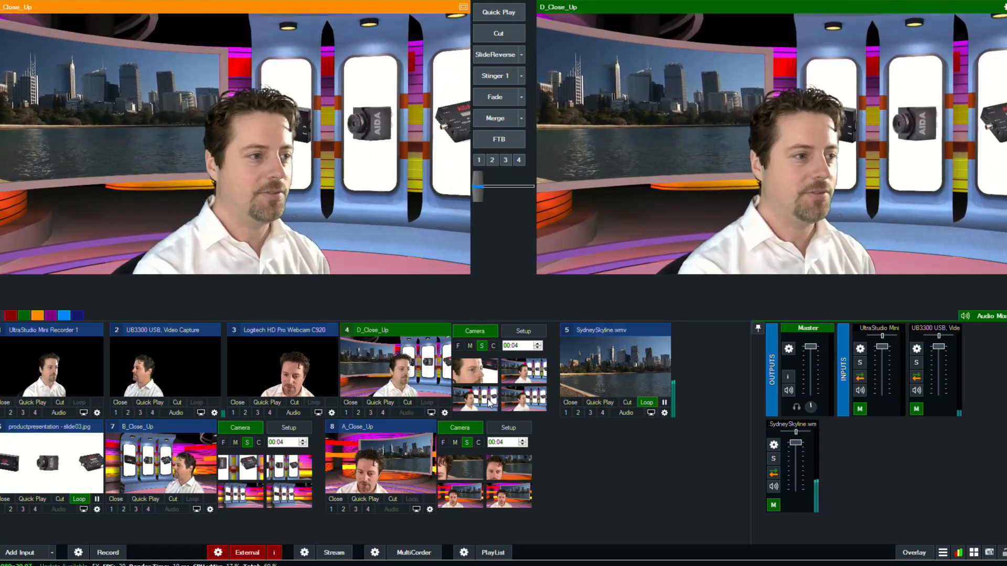
pyautogui.click(490, 400)
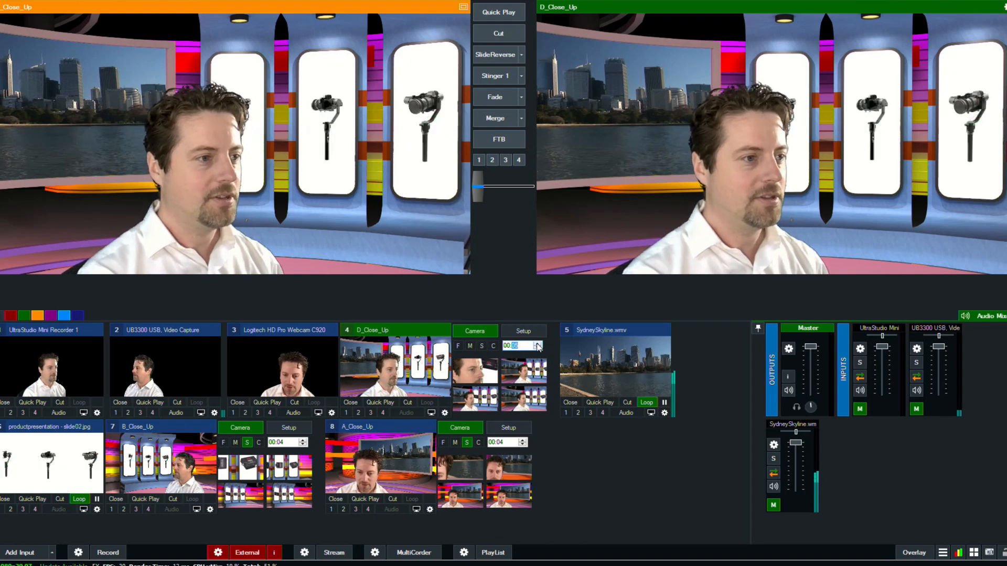
pyautogui.click(537, 344)
pyautogui.click(537, 344)
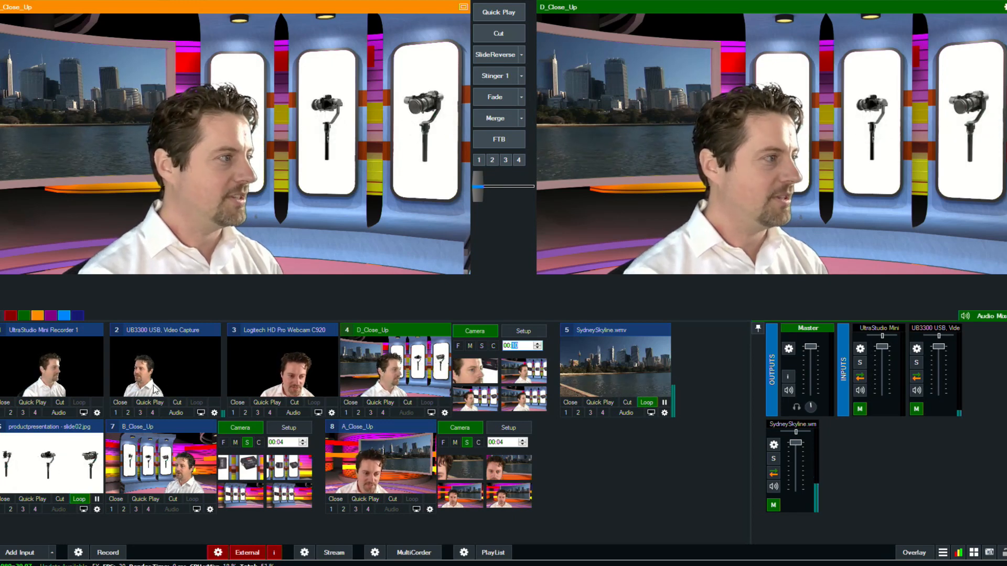
# Step: Connect PTZ control for the UltraStudio Mini Recorder 1 input as a PTZ Optics VISCA UDP device at IP address 192.168.1.121
pyautogui.click(97, 414)
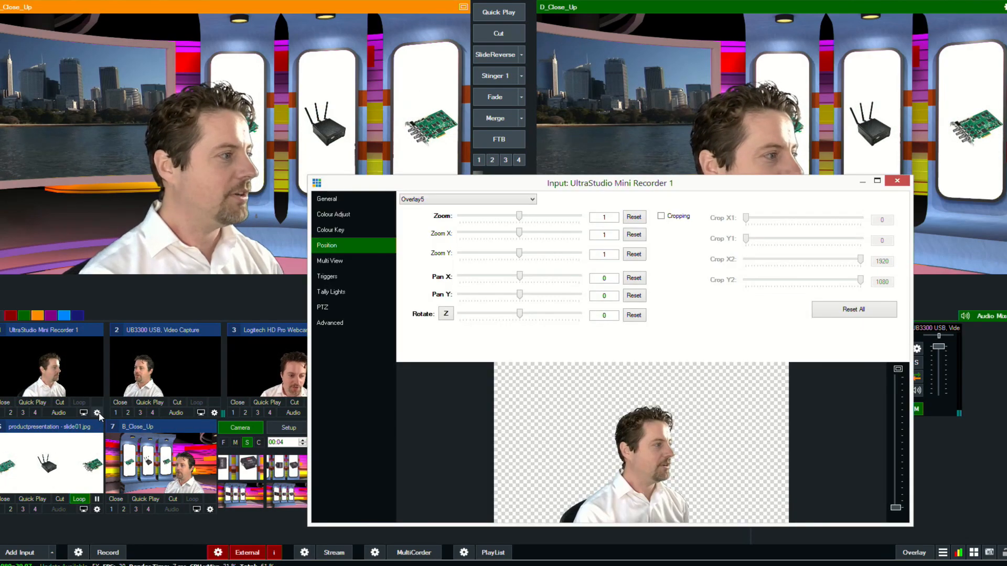
pyautogui.click(330, 307)
pyautogui.moveTo(424, 190); pyautogui.dragTo(317, 130)
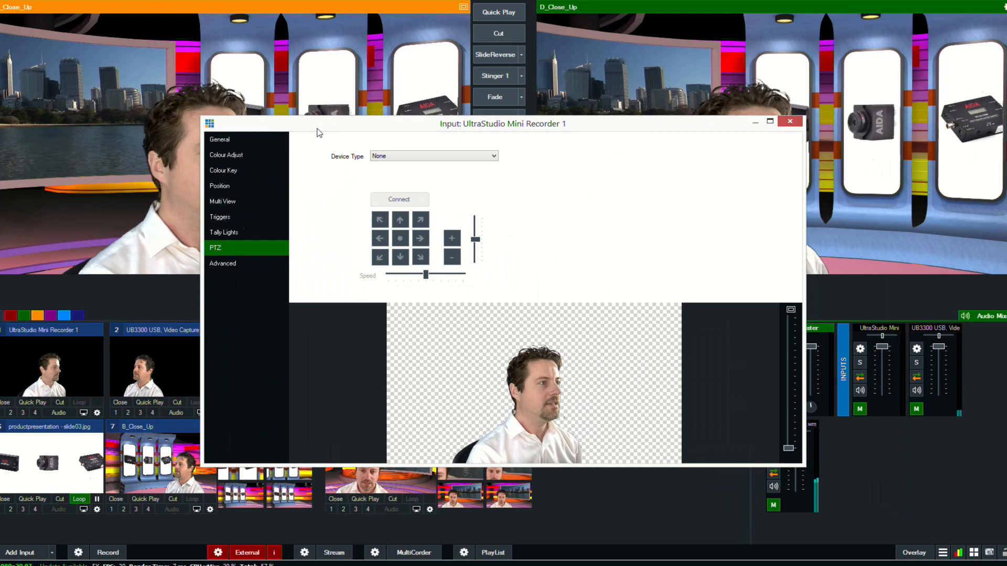
pyautogui.click(387, 157)
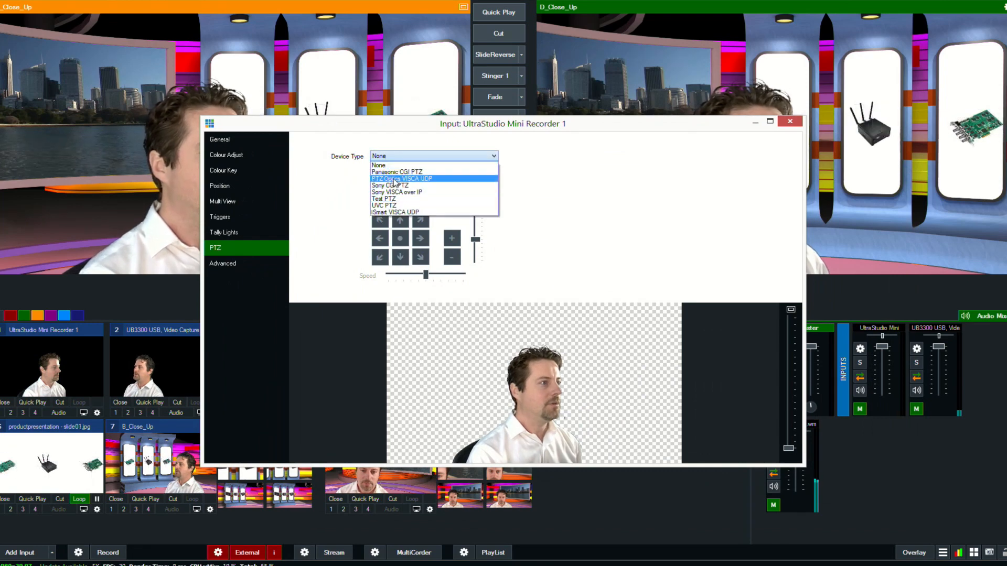
pyautogui.click(395, 178)
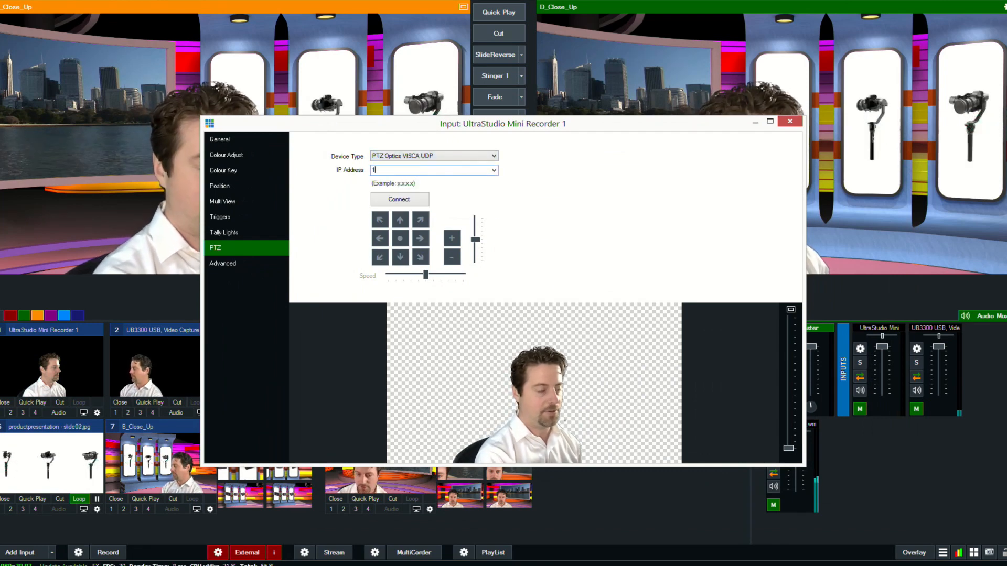
pyautogui.write('192')
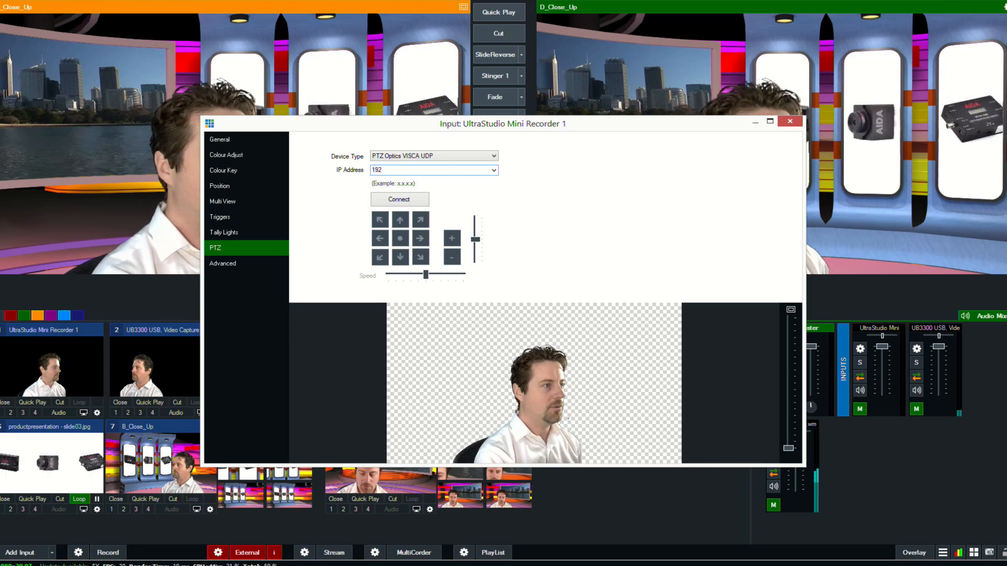
pyautogui.write('.168')
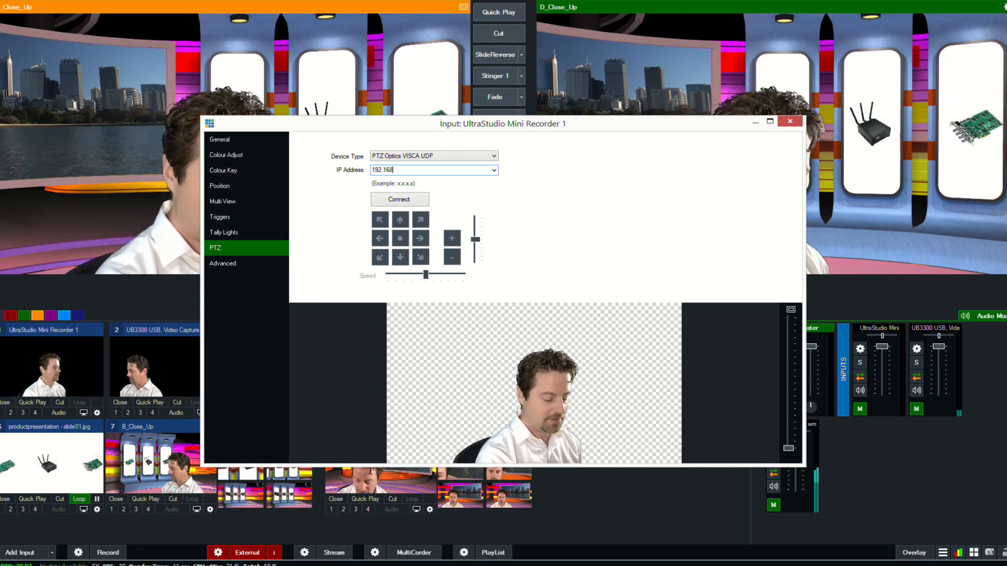
pyautogui.write('.1.121')
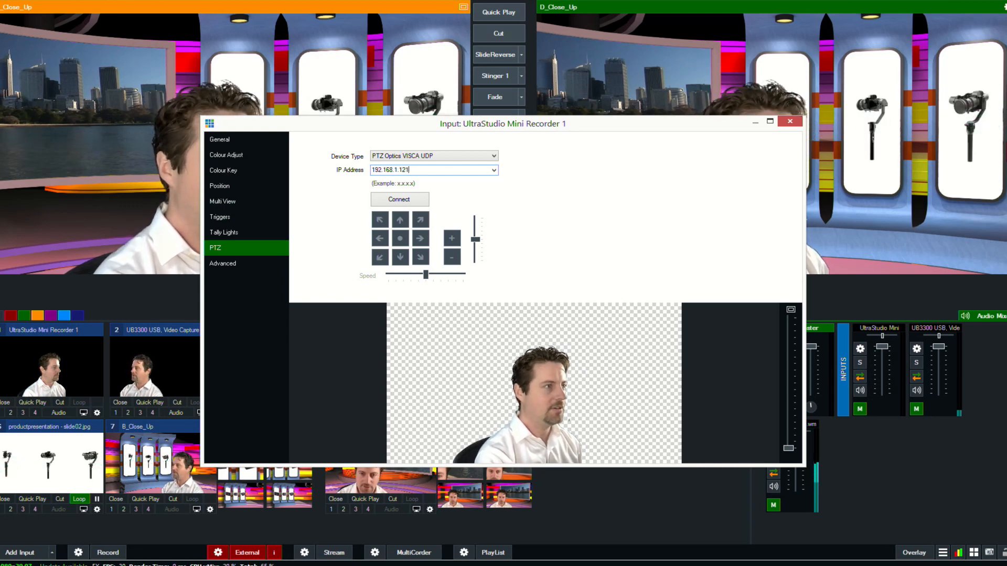
pyautogui.click(398, 200)
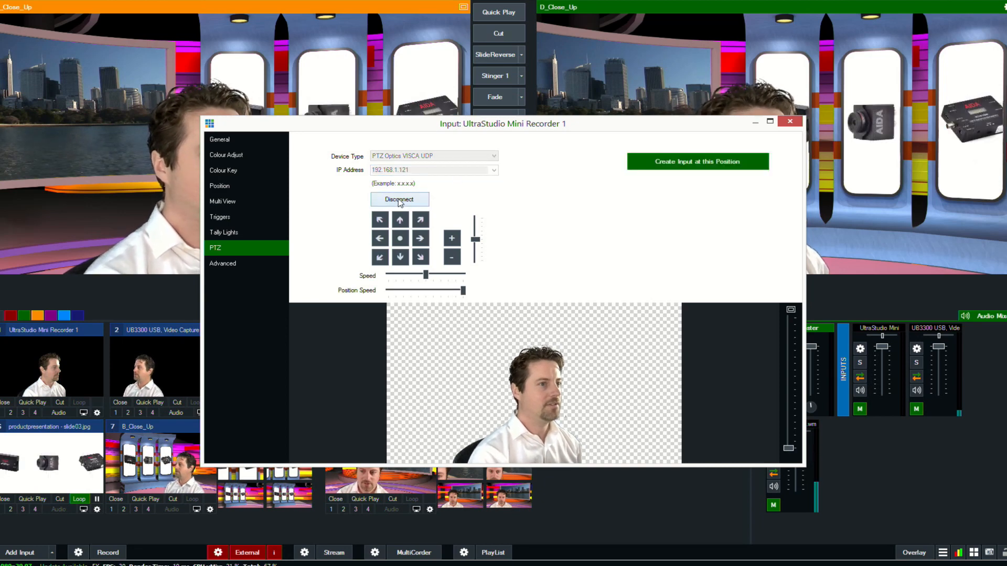
# Step: Create one PTZ input at the current camera position and another after zooming in and panning the camera right
pyautogui.moveTo(621, 125); pyautogui.dragTo(509, 81)
pyautogui.click(566, 119)
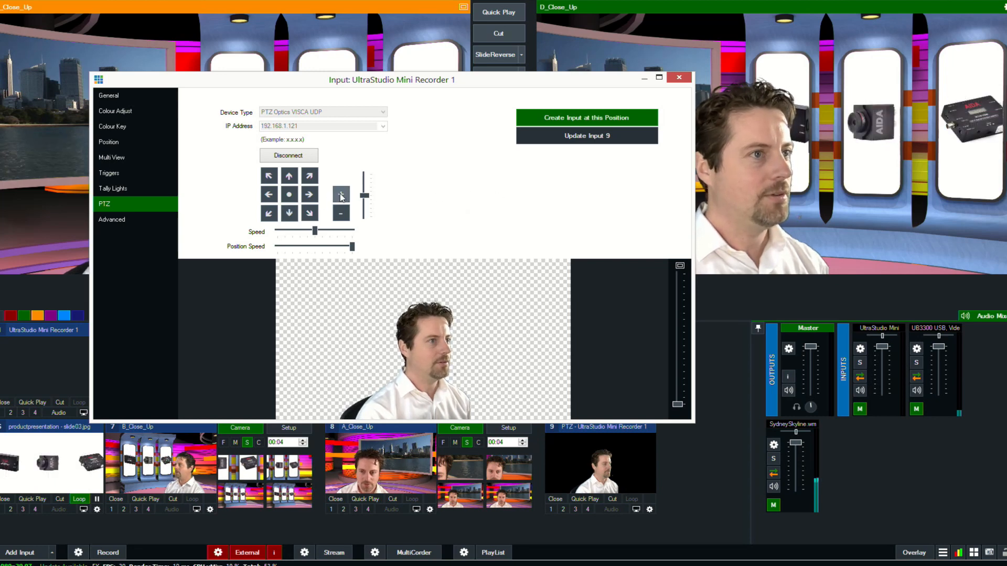
pyautogui.click(310, 195)
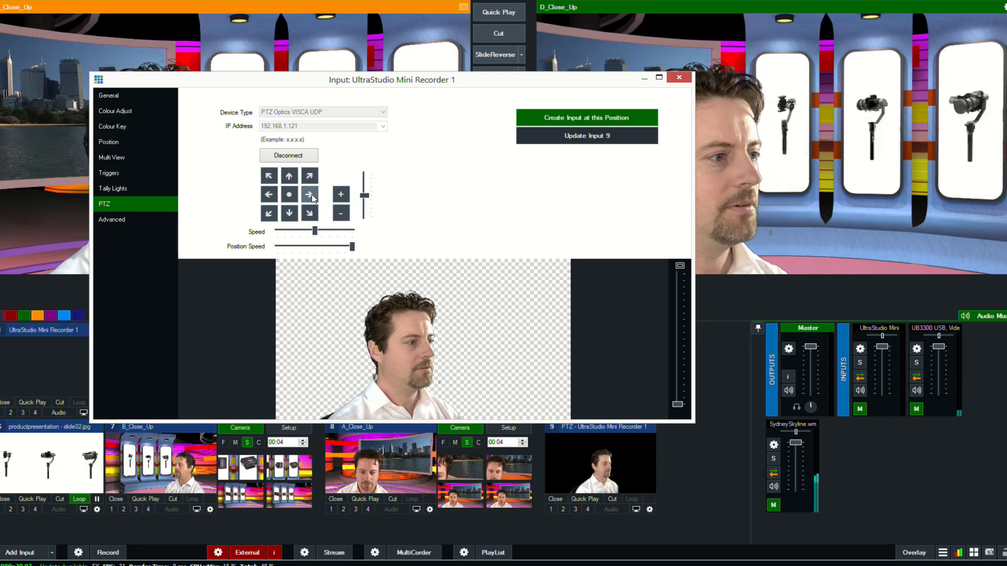
pyautogui.click(587, 118)
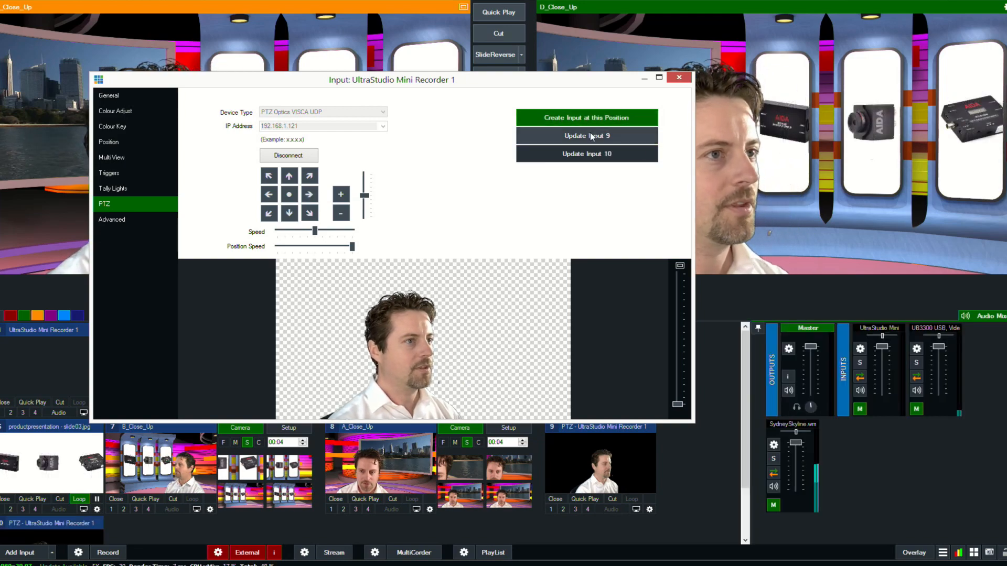
pyautogui.click(679, 77)
pyautogui.scroll(-2, 585, 405)
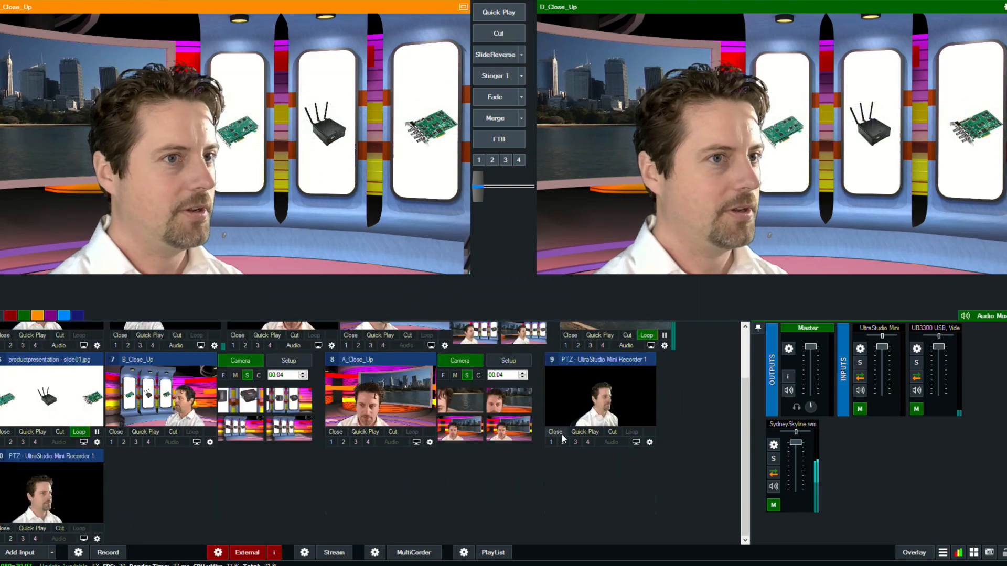
# Step: Alternate the preview between PTZ inputs 9 and 10 to check the camera's move between its two saved positions
pyautogui.click(585, 406)
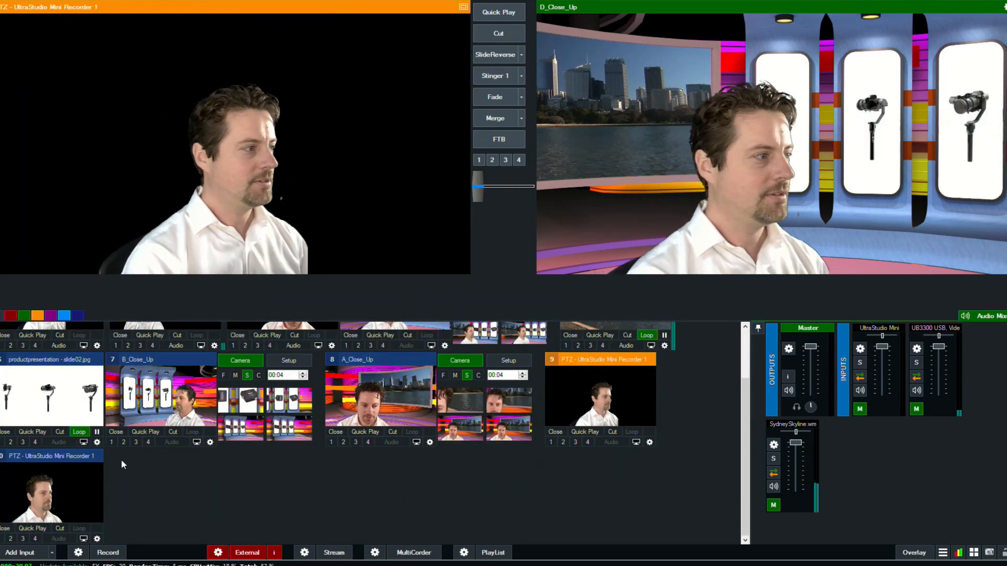
pyautogui.click(79, 477)
pyautogui.click(563, 413)
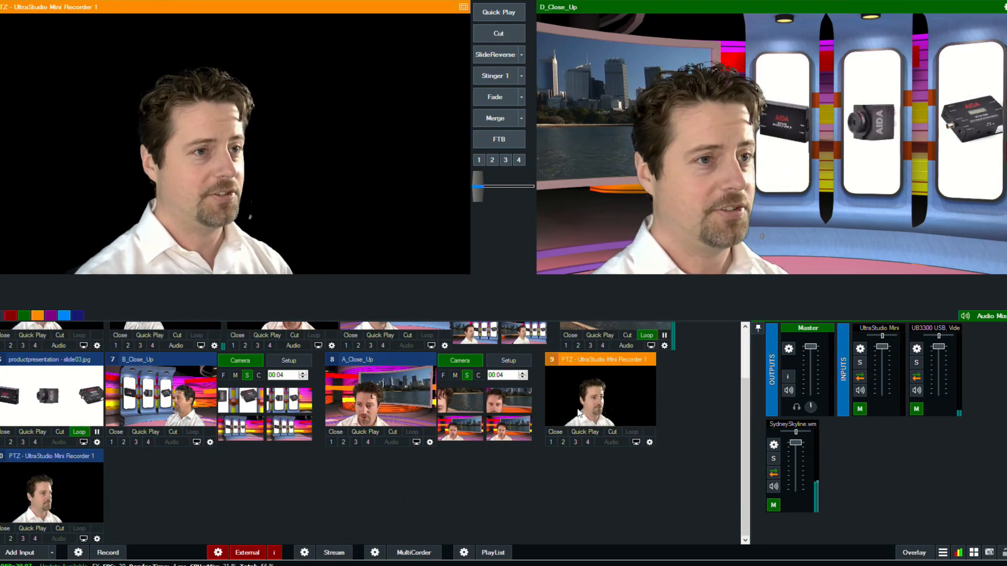
pyautogui.click(89, 491)
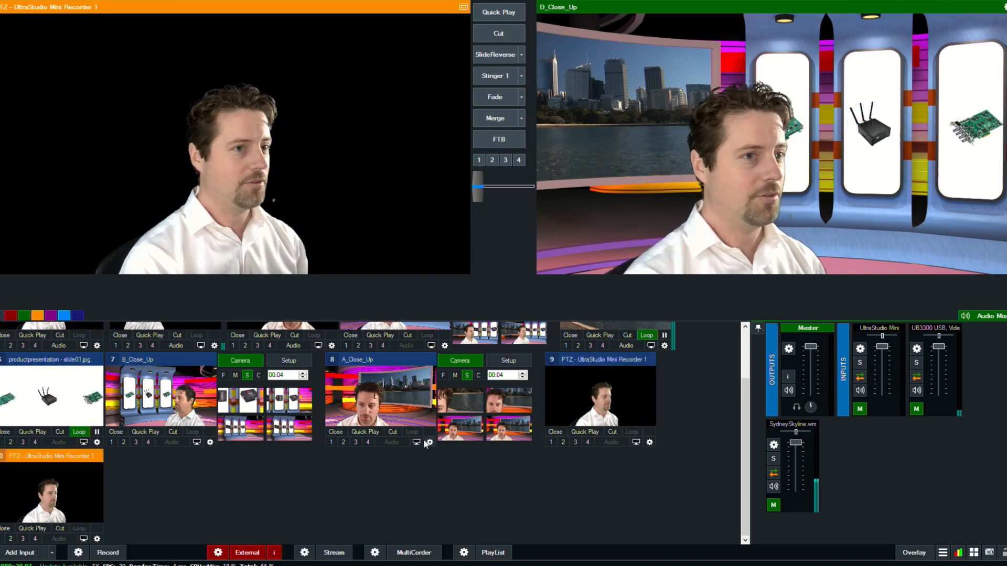
pyautogui.click(564, 414)
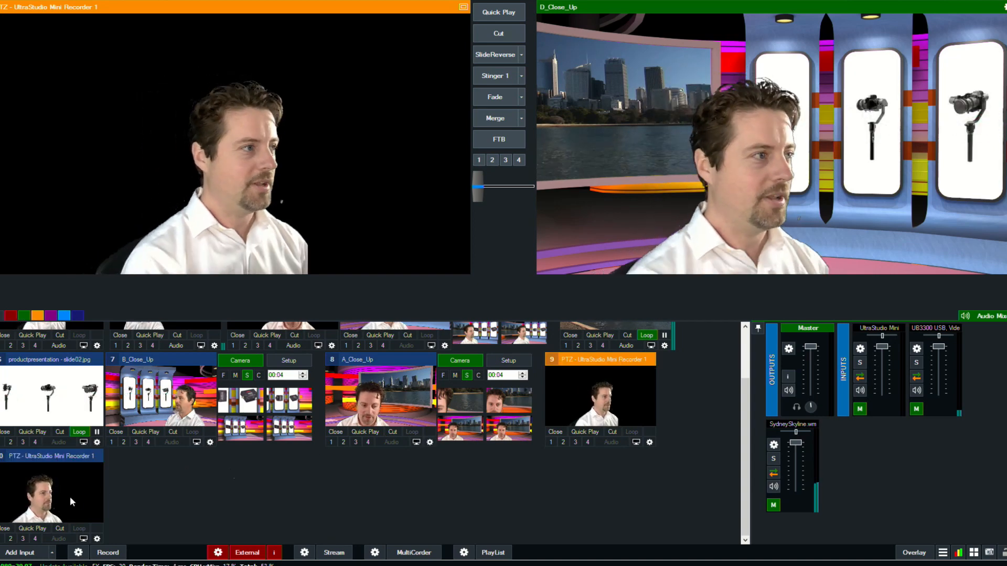
pyautogui.click(60, 503)
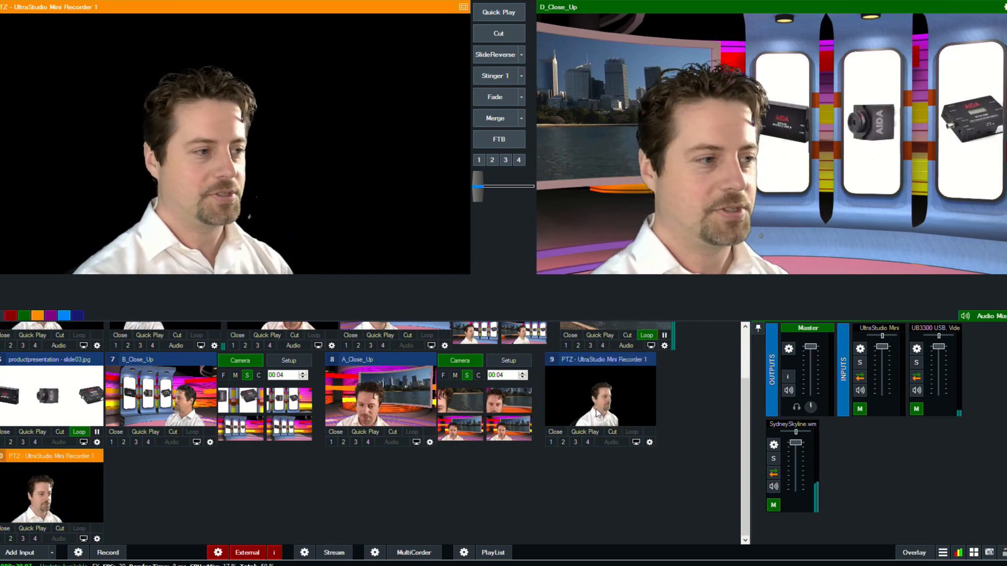
# Step: Create a virtual input from the D_Close_Up virtual set in input 4
pyautogui.scroll(1, 535, 456)
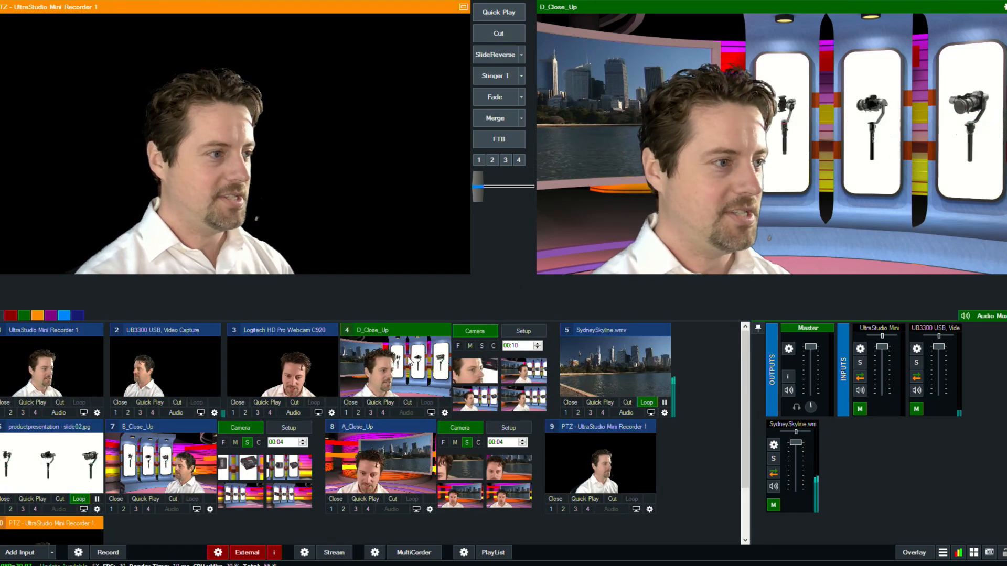
pyautogui.rightClick(449, 428)
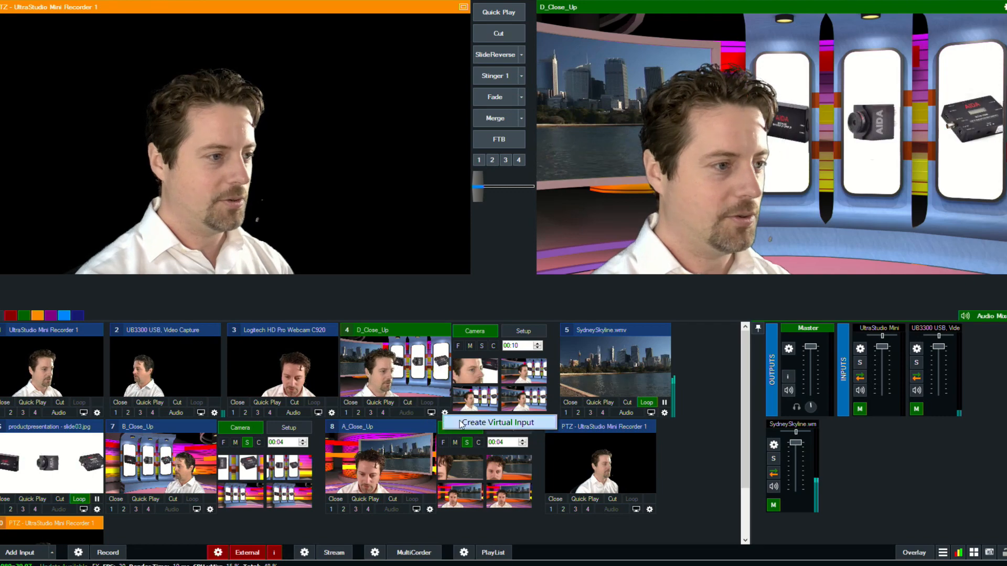
pyautogui.click(519, 423)
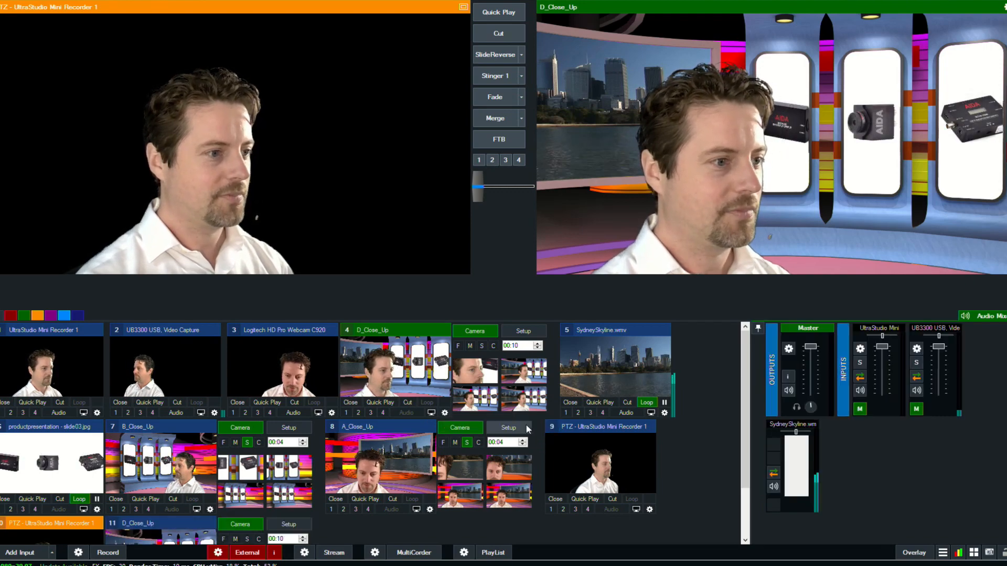
# Step: Assign PTZ input 9 to the Talent layer of the D_Close_Up virtual set in input 11
pyautogui.scroll(-1, 346, 435)
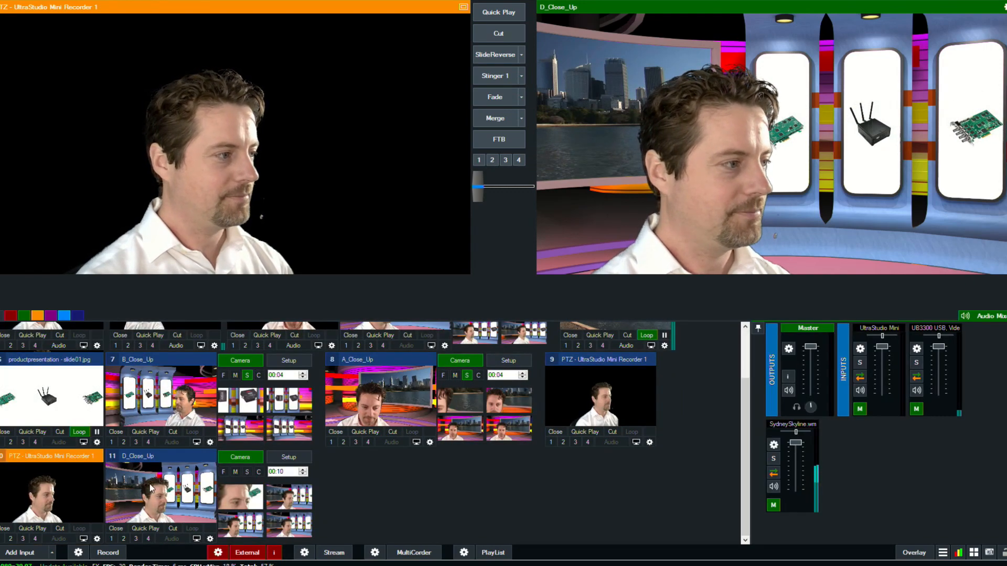
pyautogui.scroll(1, 243, 431)
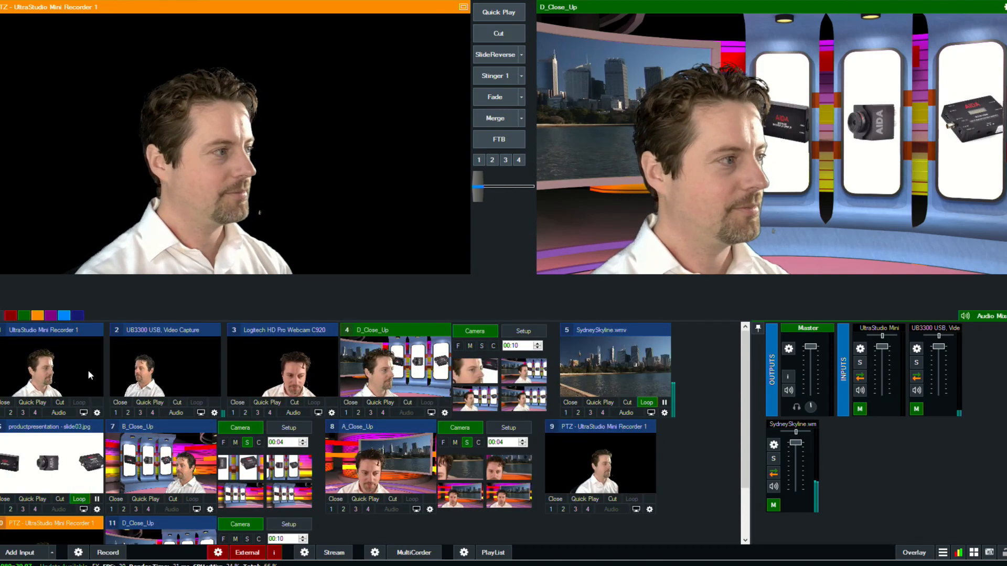
pyautogui.scroll(-1, 89, 375)
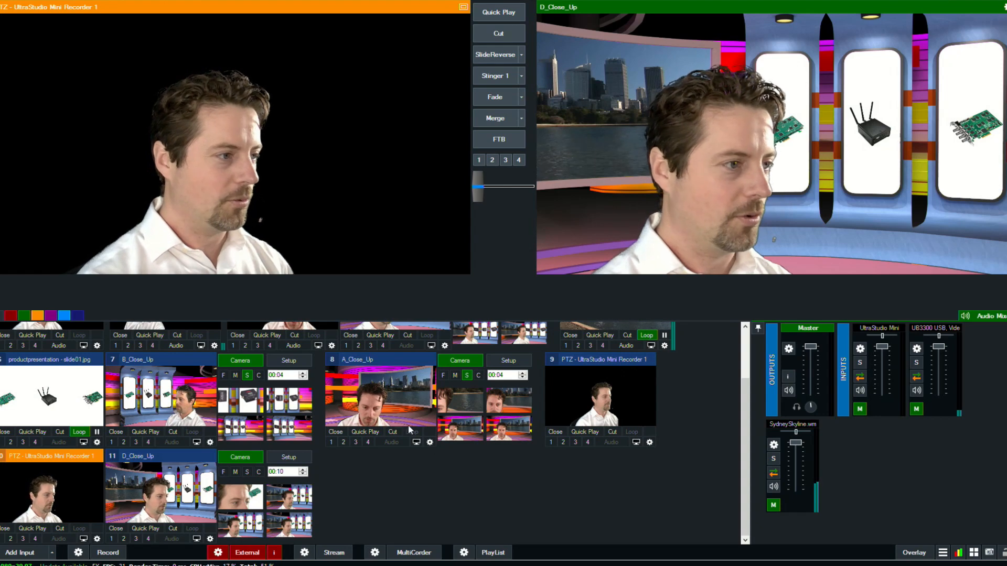
pyautogui.click(284, 457)
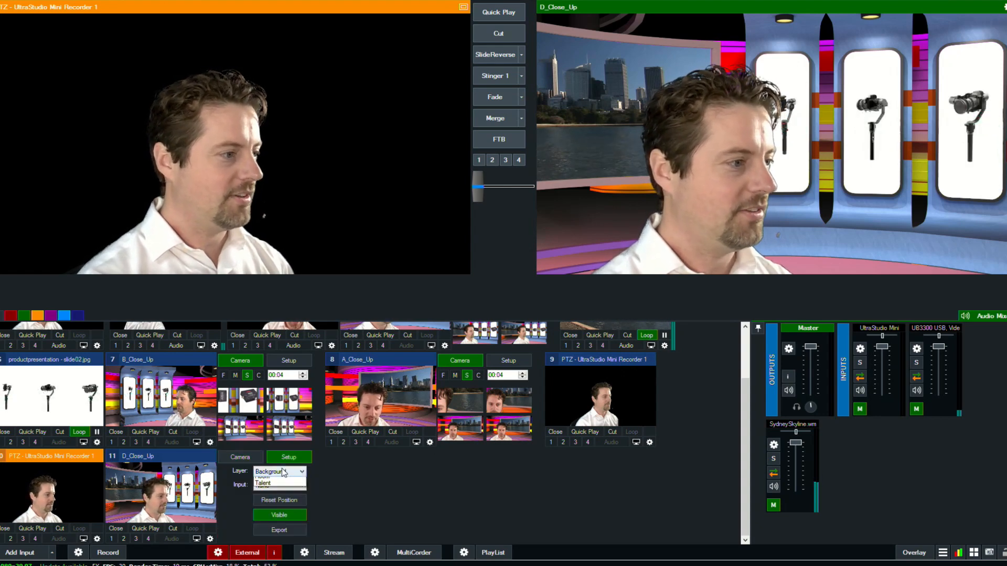
pyautogui.click(278, 485)
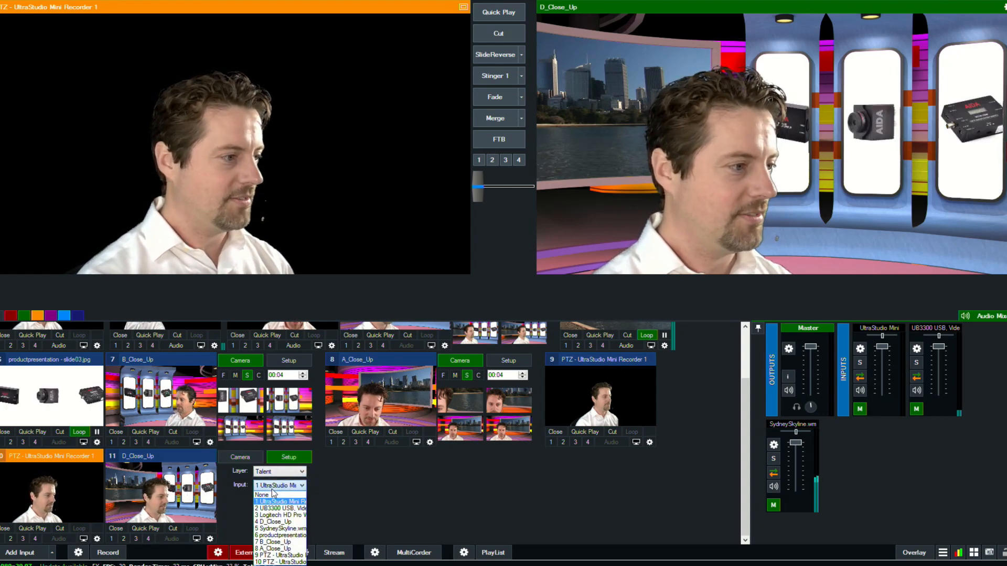
pyautogui.click(254, 498)
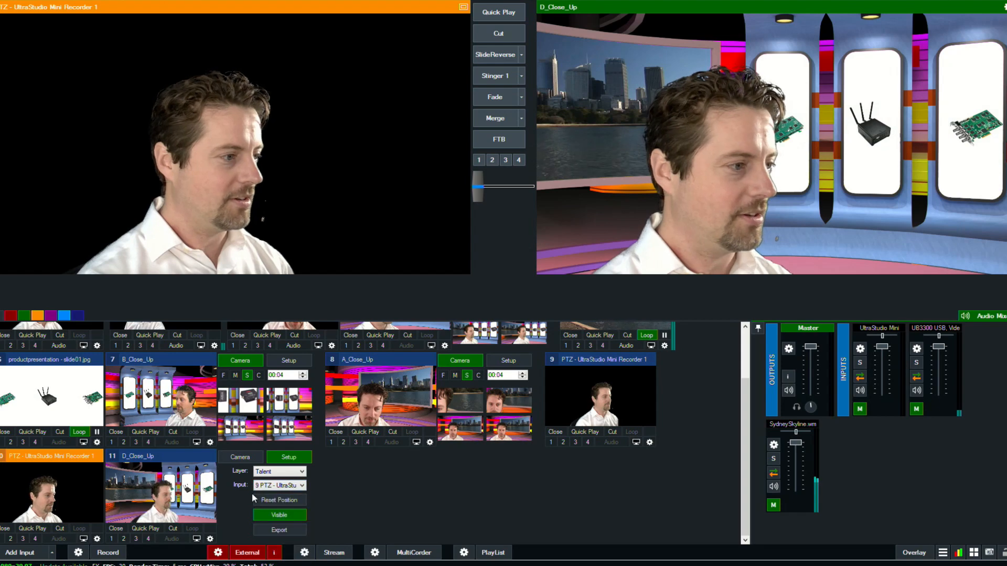
# Step: Create another virtual input from D_Close_Up in input 11 and assign PTZ input 10 to its Talent layer
pyautogui.click(210, 539)
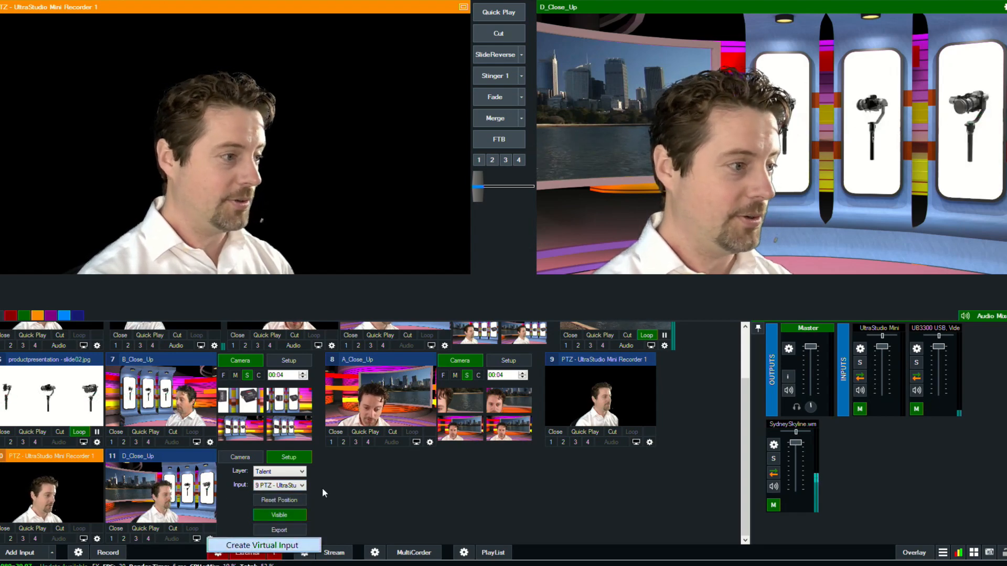
pyautogui.click(262, 546)
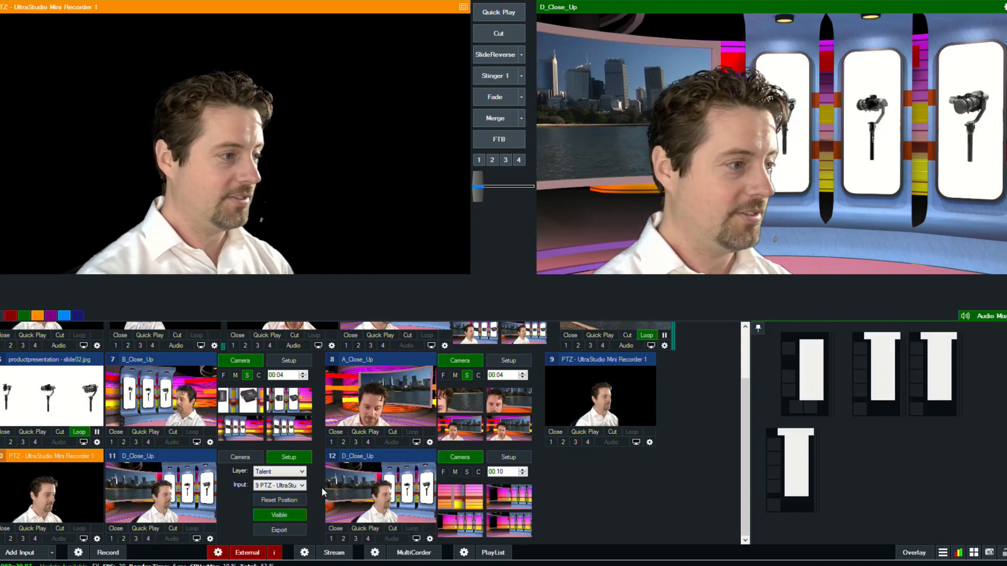
pyautogui.click(508, 458)
pyautogui.click(505, 472)
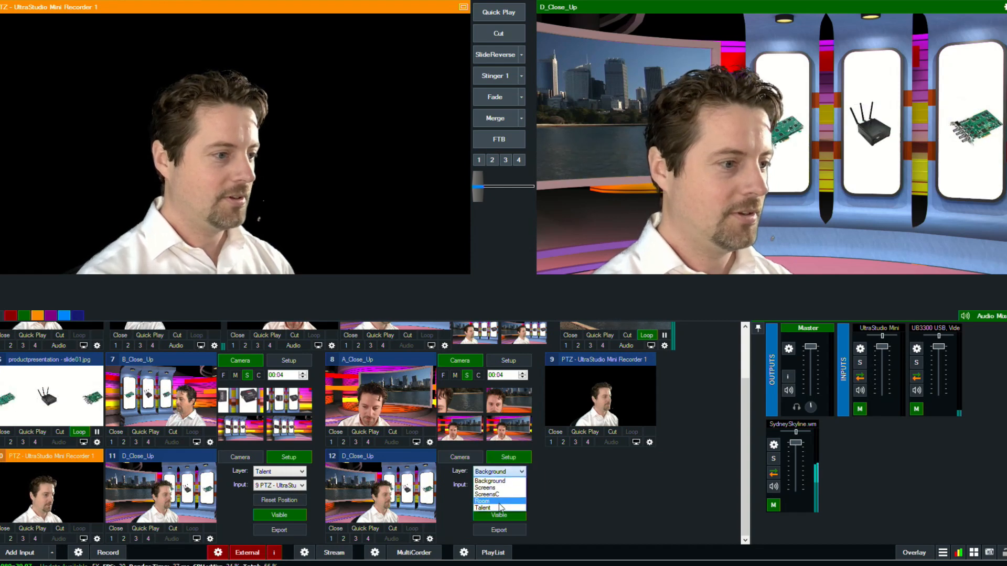
pyautogui.click(501, 486)
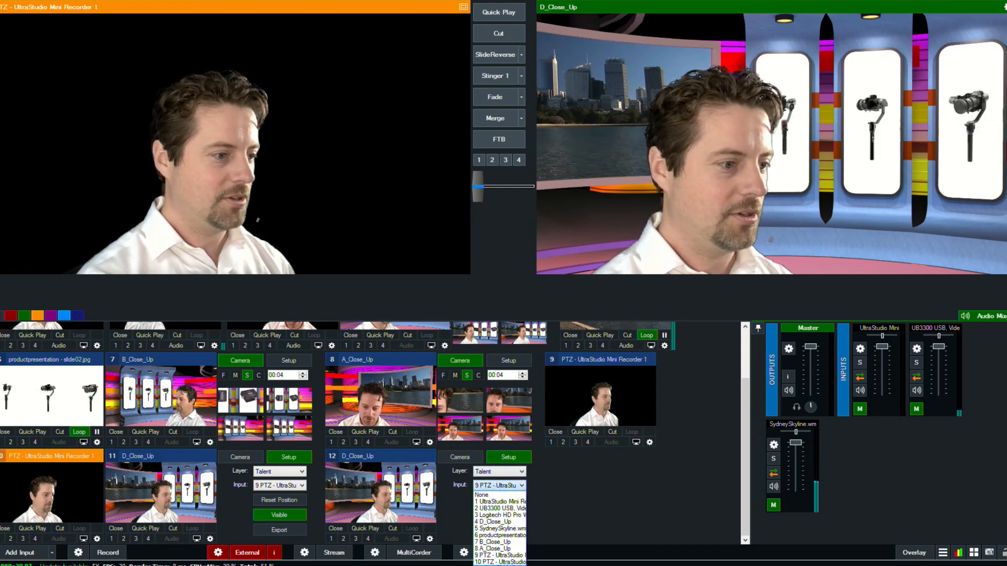
pyautogui.click(498, 562)
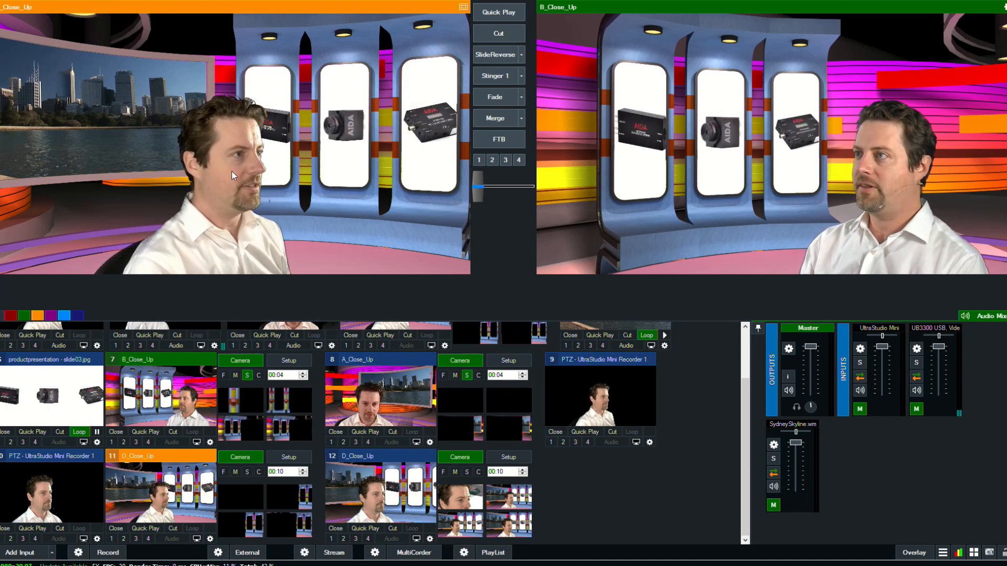
# Step: Transition the output to D_Close_Up in input 11 and back to B_Close_Up, and alternate the preview between the D_Close_Up sets in inputs 12 and 11
pyautogui.press('space')
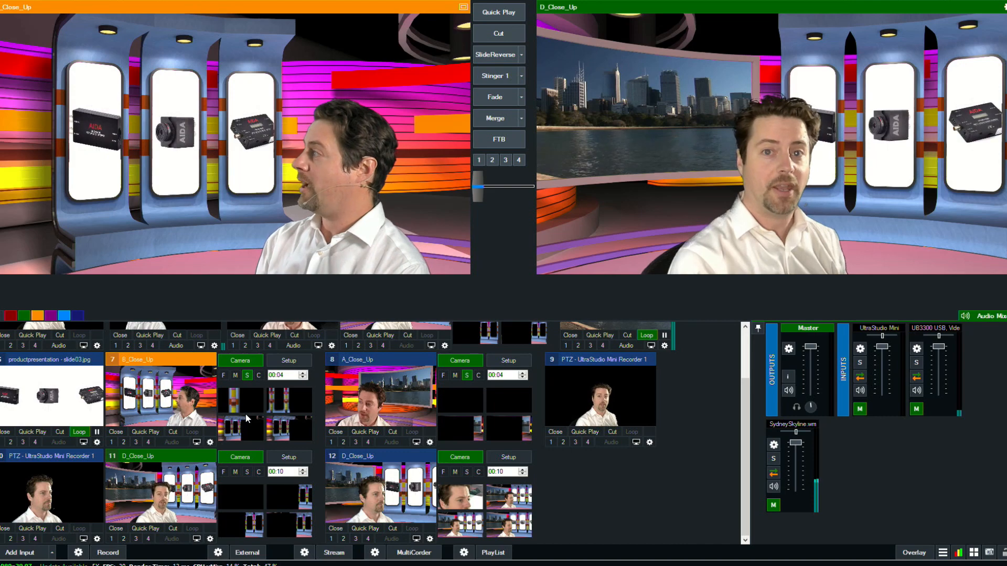
pyautogui.press('space')
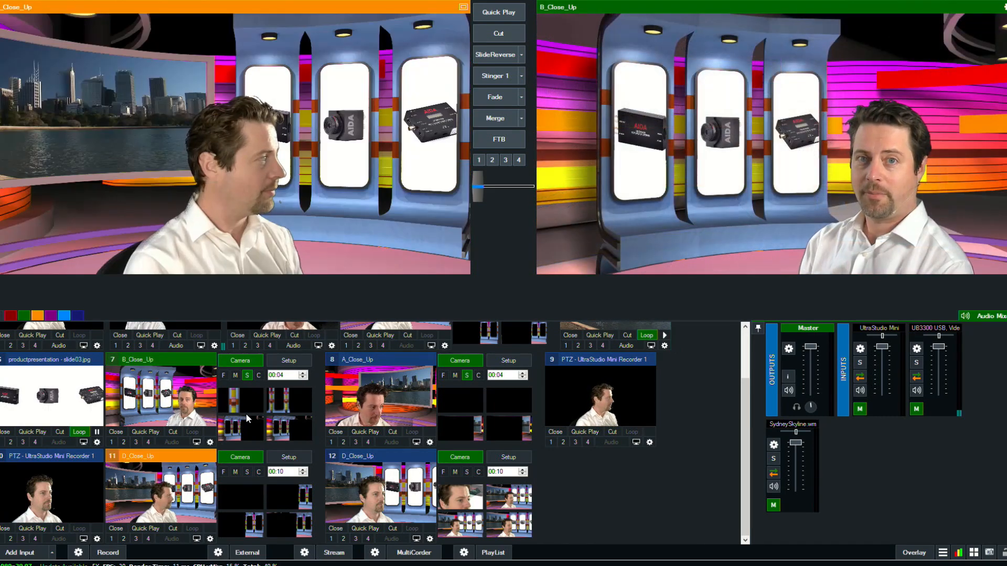
pyautogui.click(389, 500)
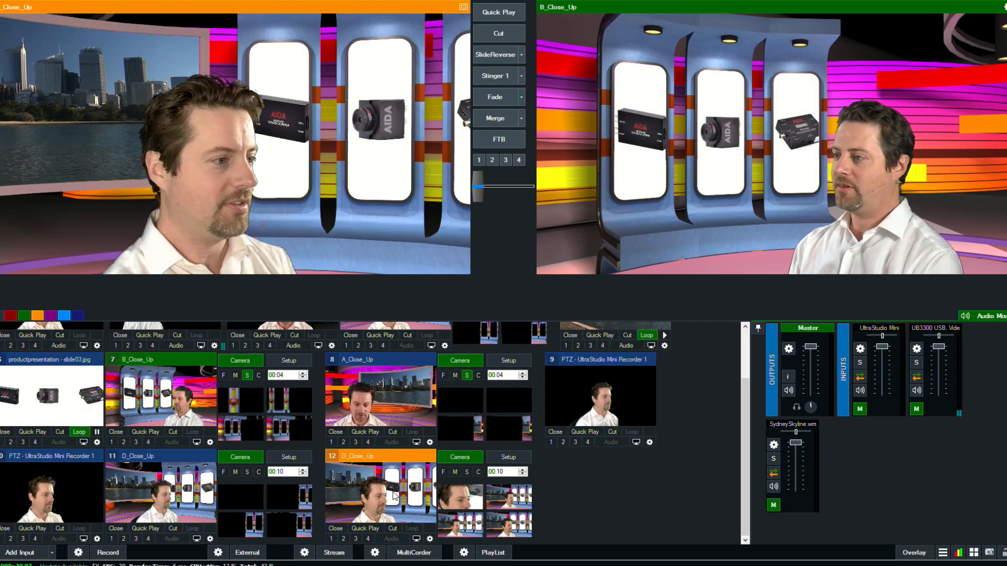
pyautogui.click(179, 491)
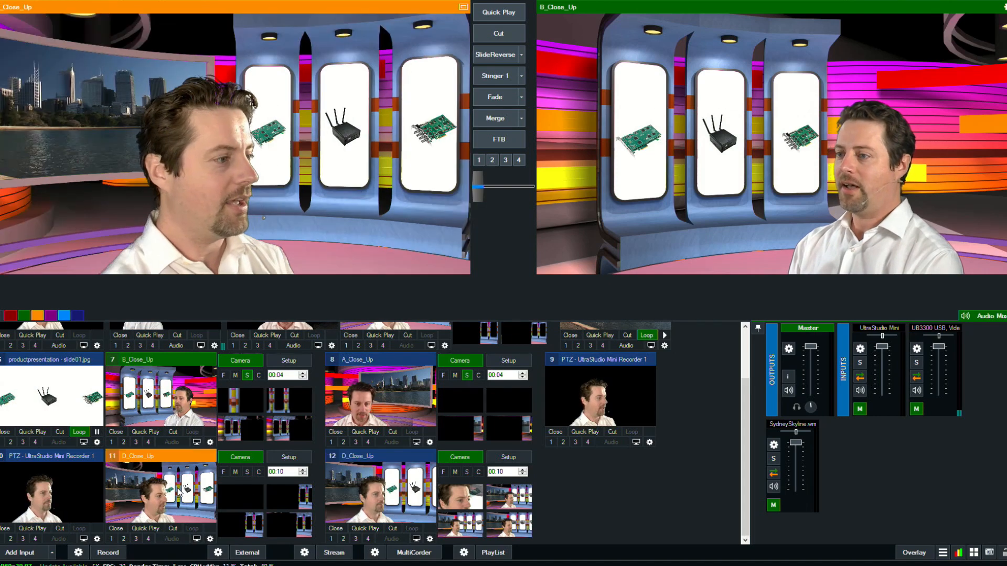
pyautogui.click(387, 495)
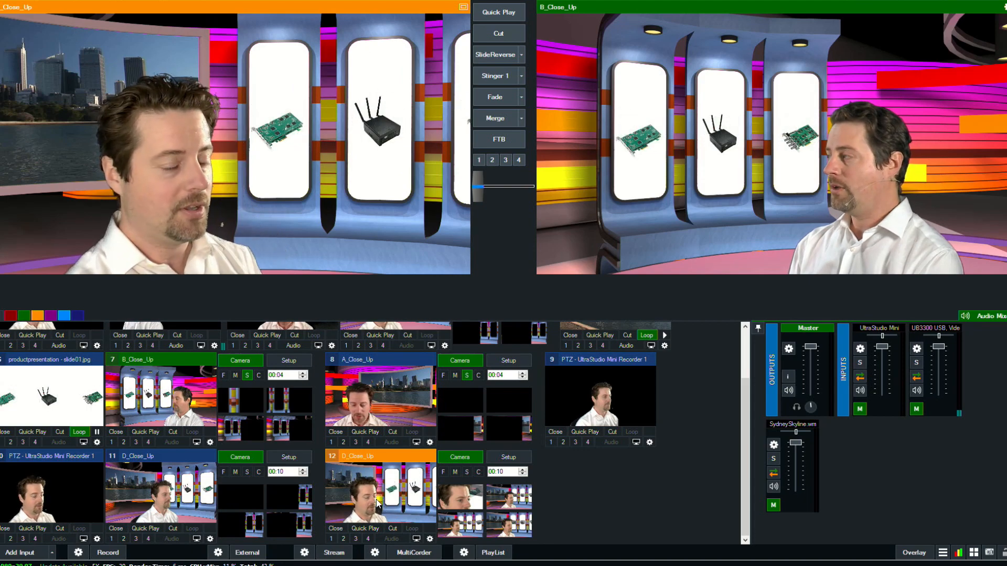
pyautogui.click(149, 495)
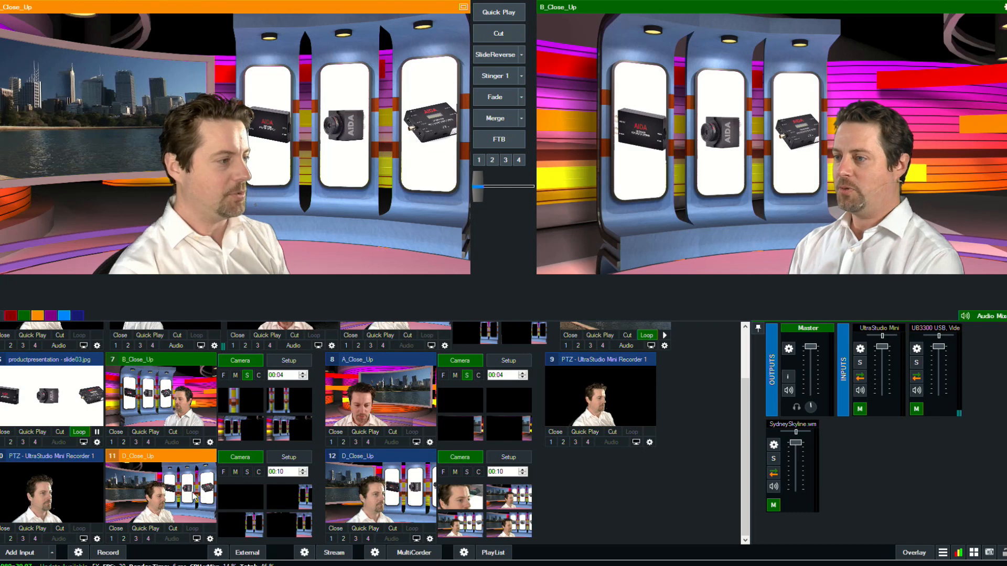
pyautogui.click(388, 487)
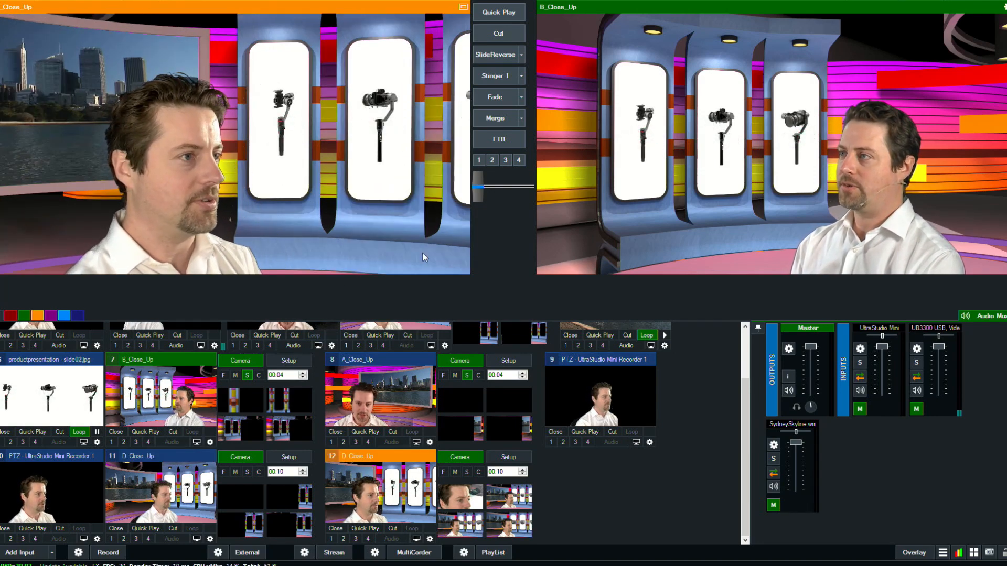
pyautogui.click(198, 508)
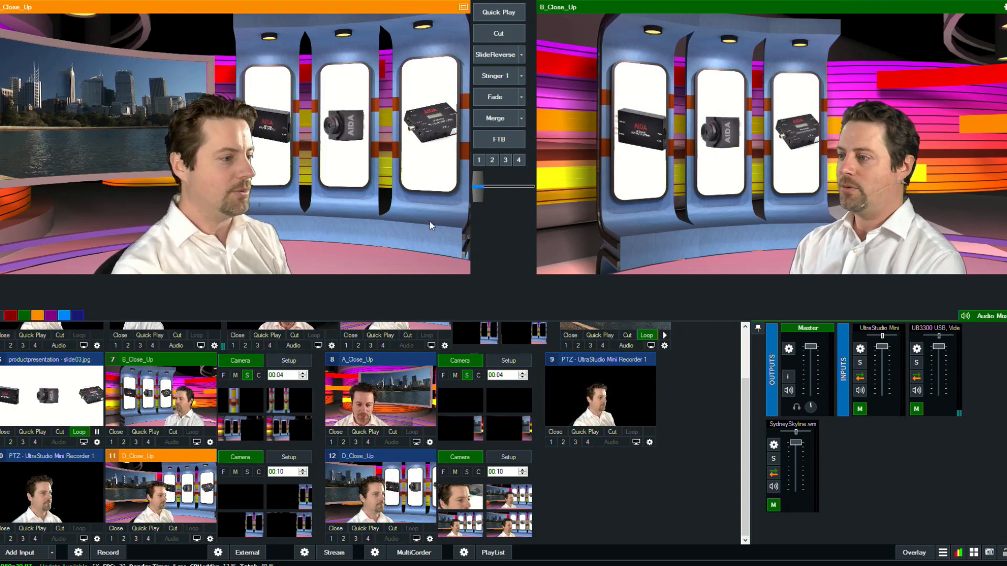
# Step: Preview D_Close_Up in input 12, transition it to the output, and return the output to B_Close_Up
pyautogui.click(391, 497)
pyautogui.press('f')
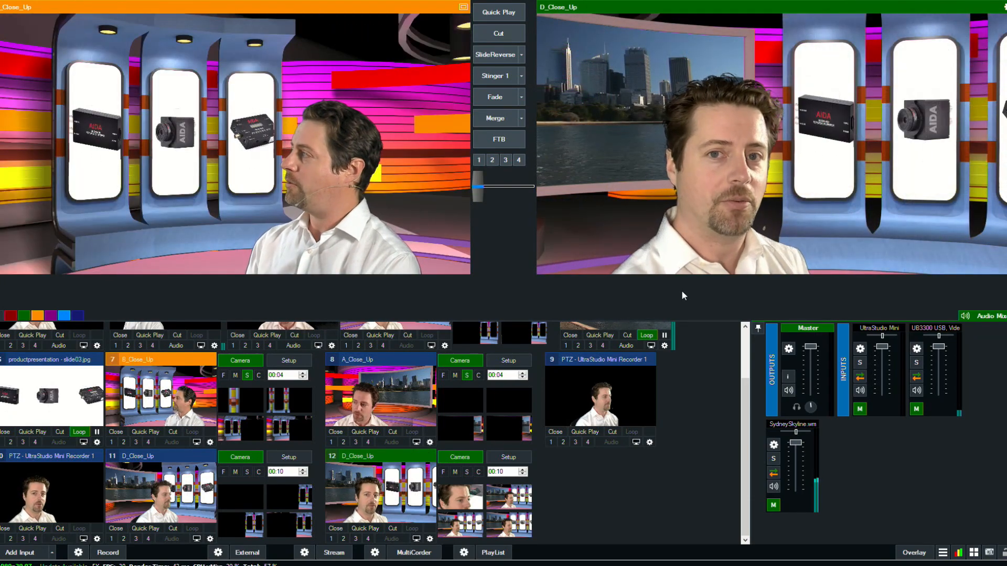
pyautogui.press('f')
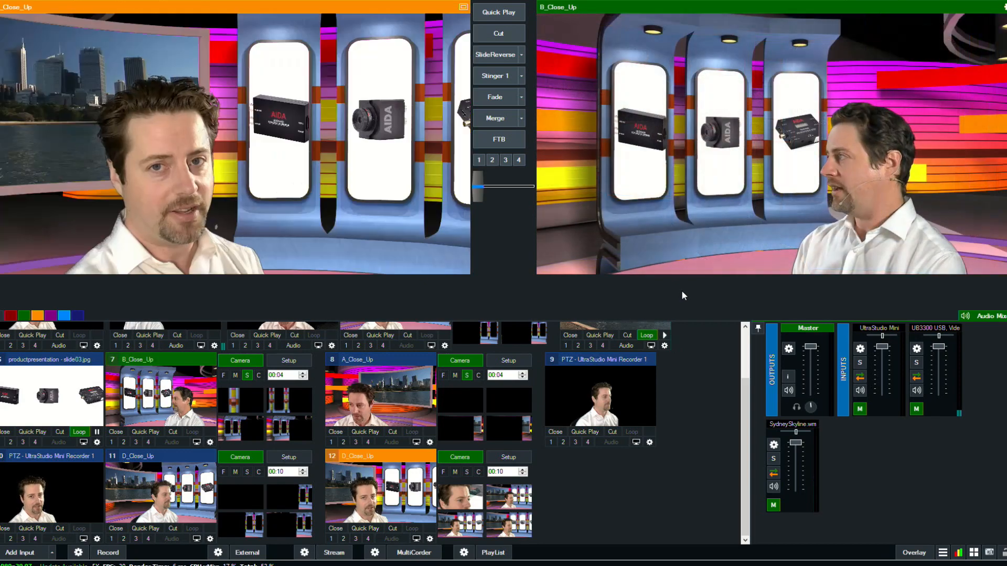